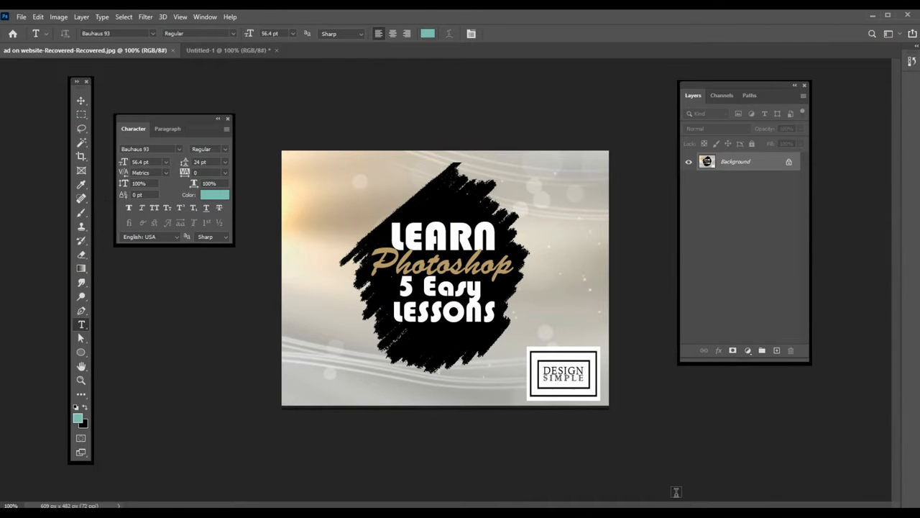
- Create a new blank portrait document, 8.5 x 11 inches at 72 pixels/inch in RGB Color
click(207, 49)
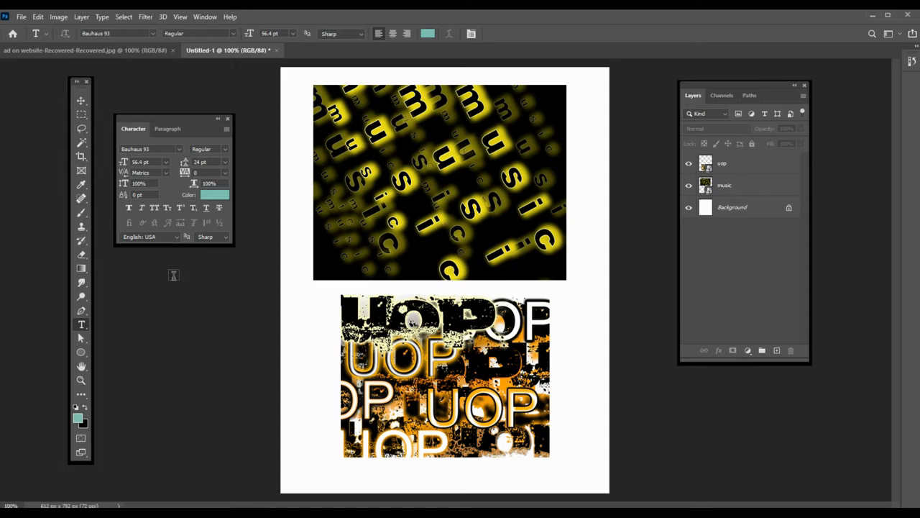
click(38, 17)
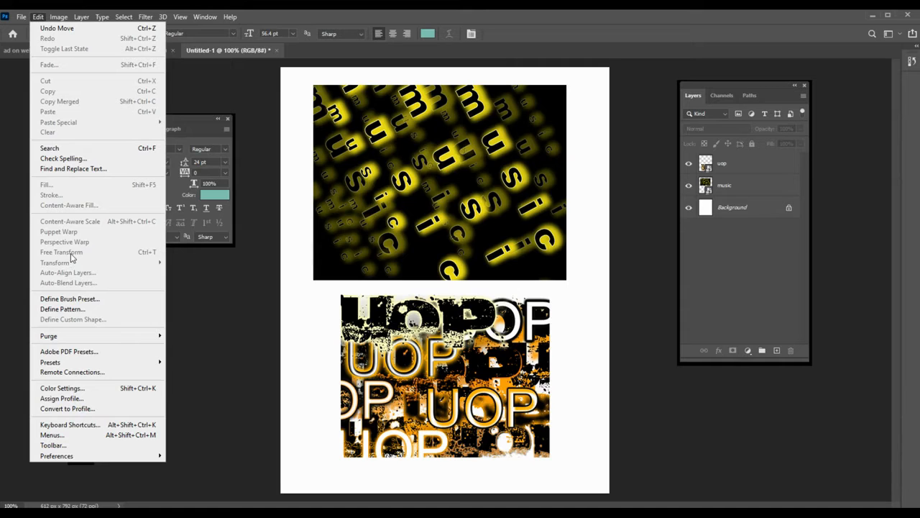
key(Left)
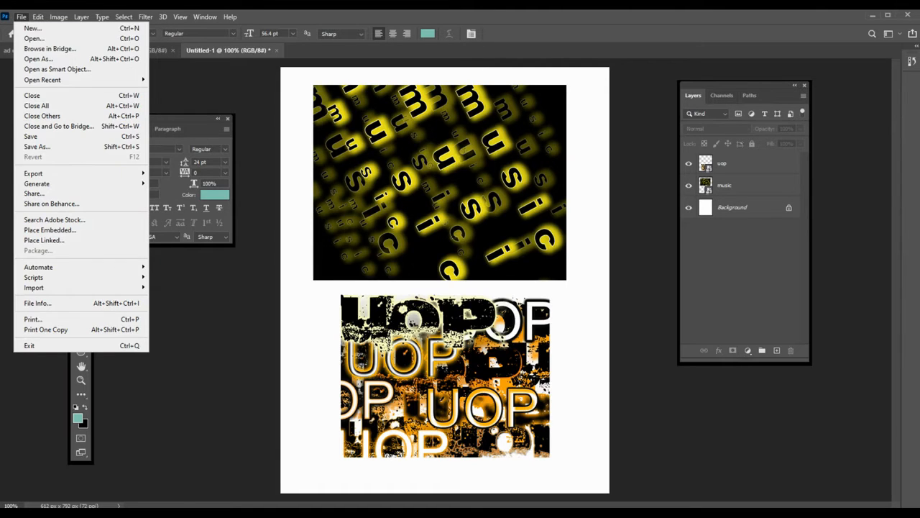
click(30, 30)
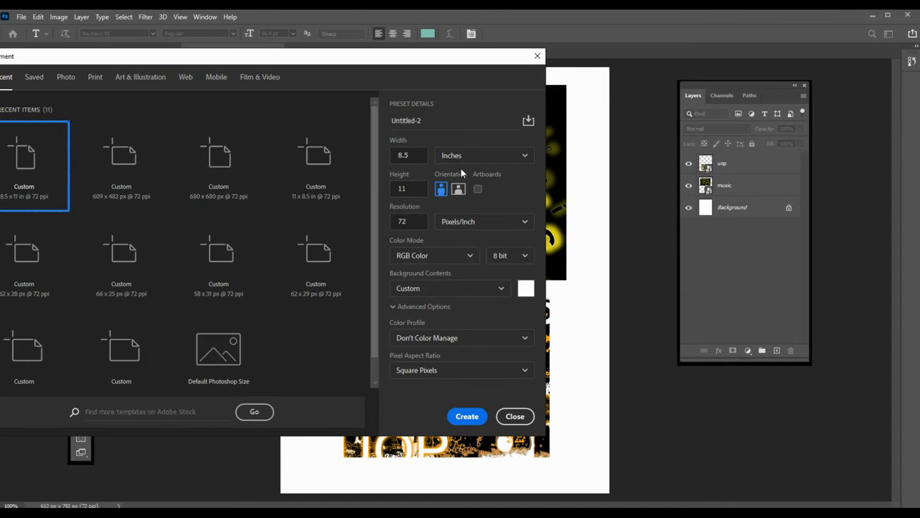
click(464, 416)
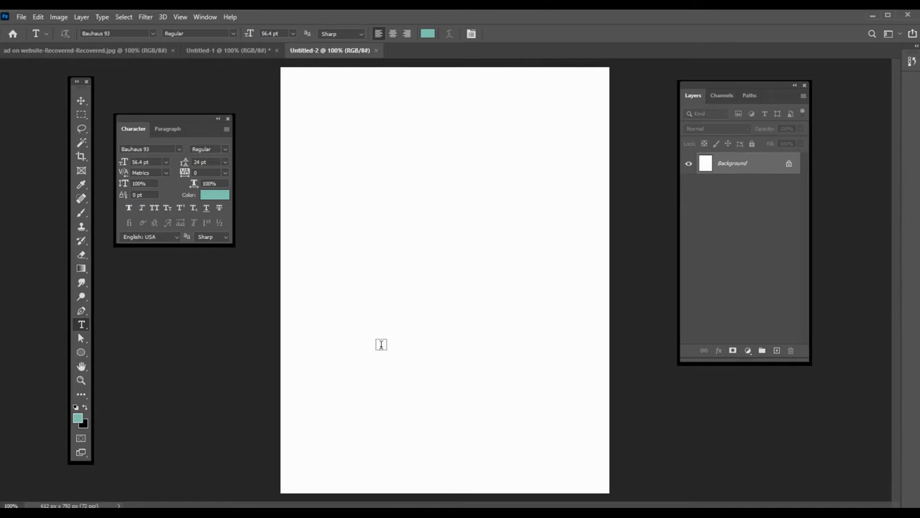
- Add a horizontal text layer in the upper part of the page, replacing the placeholder text with "Hello"
click(82, 100)
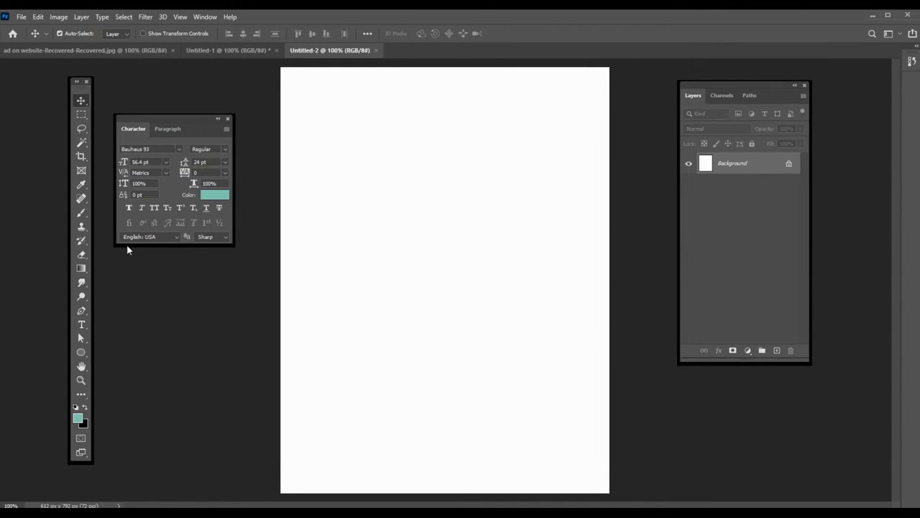
click(83, 327)
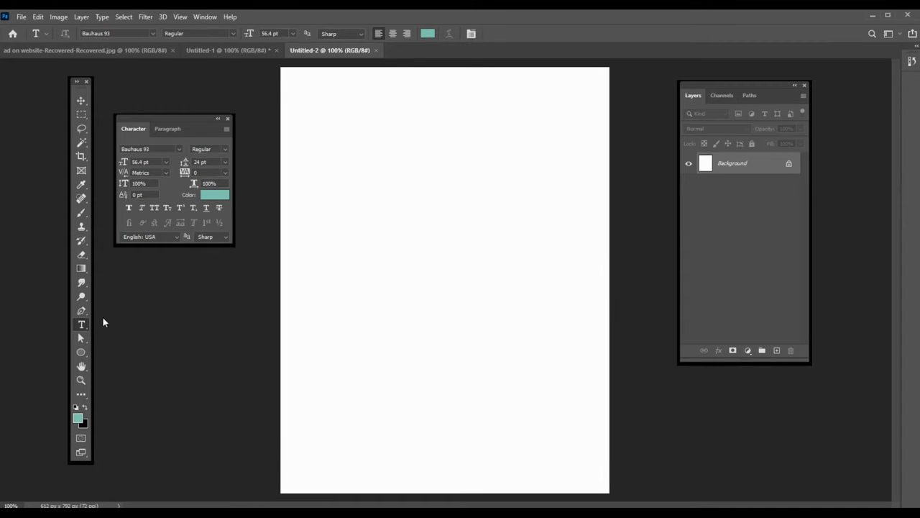
click(354, 206)
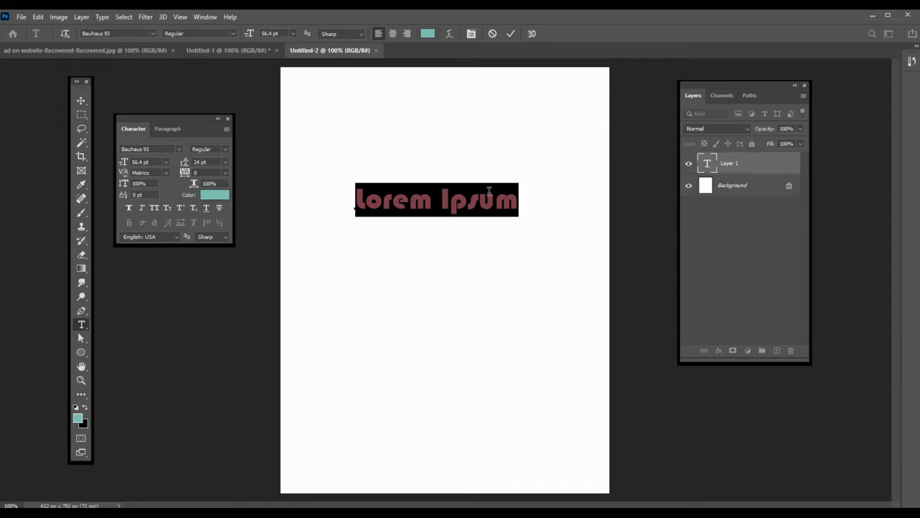
click(516, 201)
key(BackSpace)
key(BackSpace)
key(BackSpace)
key(BackSpace)
key(BackSpace)
key(BackSpace)
key(BackSpace)
key(BackSpace)
key(BackSpace)
key(BackSpace)
key(BackSpace)
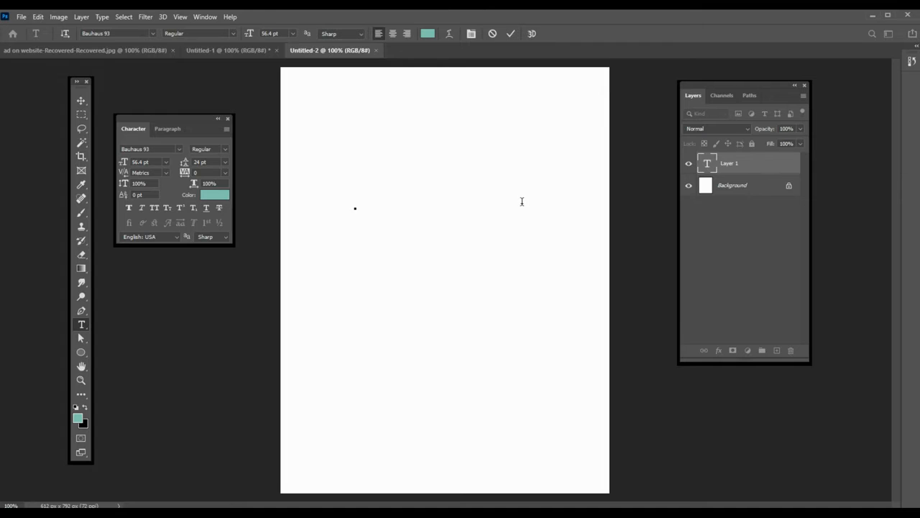
text(He)
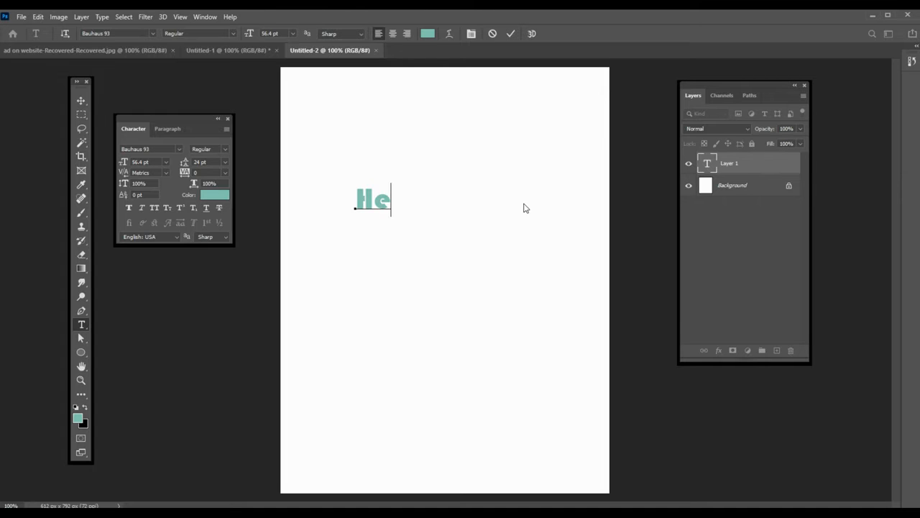
text(llo)
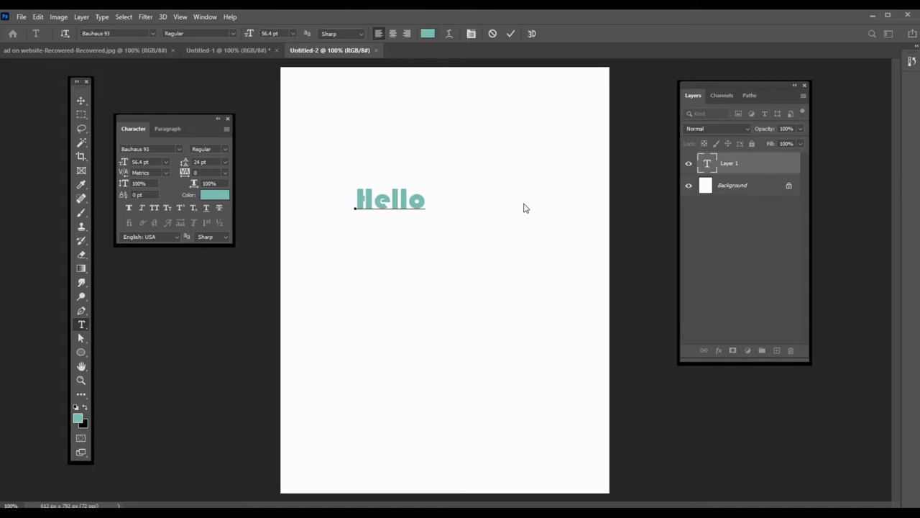
- Move the Hello text toward the page's centre and enlarge it with Free Transform to about 207% width and 231% height
click(78, 106)
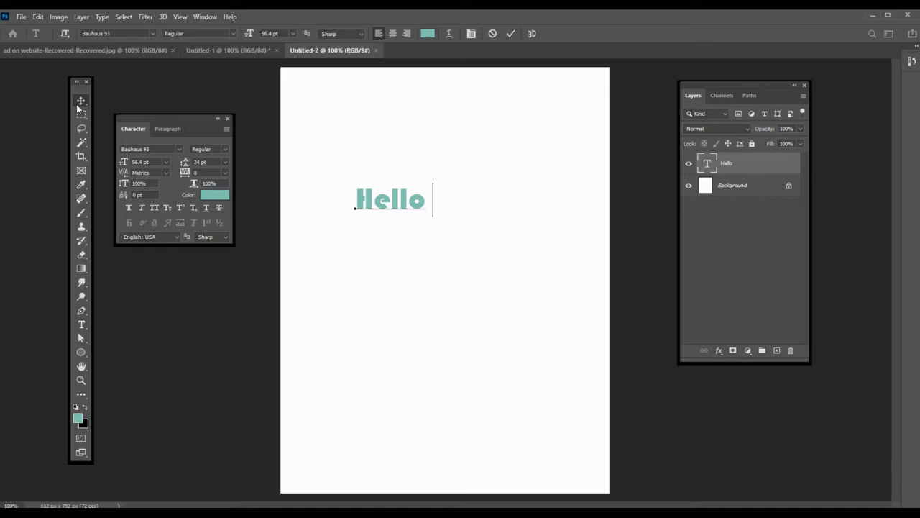
drag(392, 199, 454, 207)
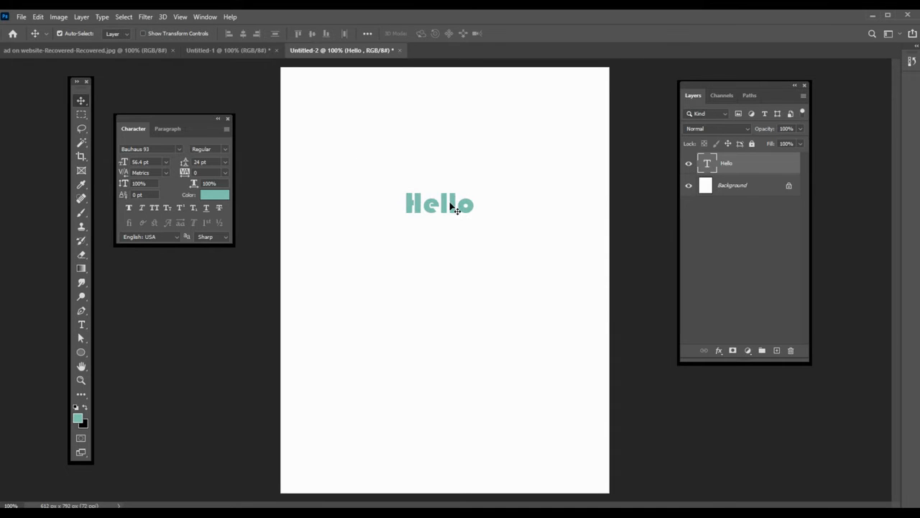
click(37, 17)
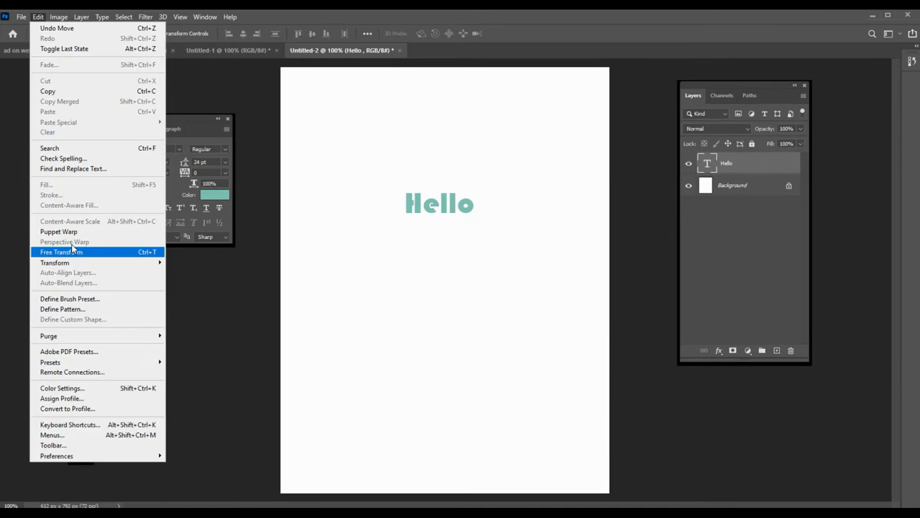
key(Escape)
key(ctrl+t)
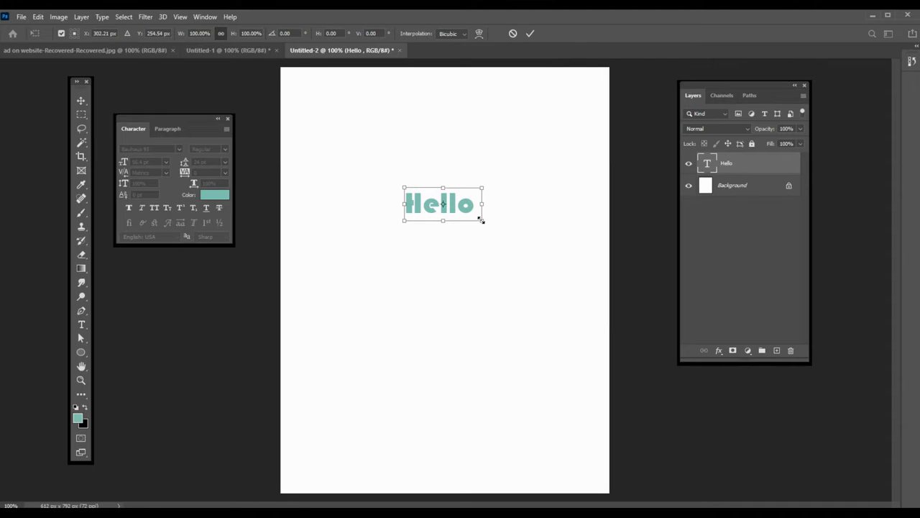
drag(481, 220, 553, 260)
drag(526, 228, 472, 220)
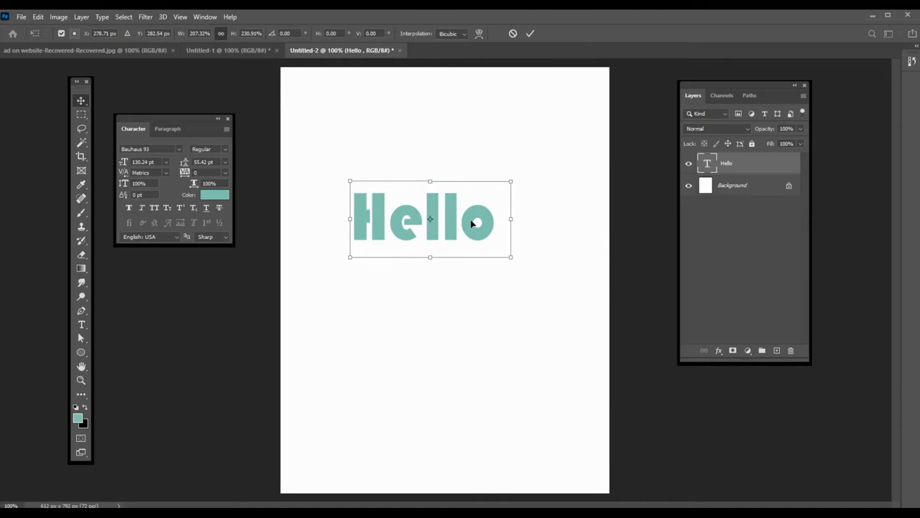
key(Return)
- Rotate the Hello text about 19° clockwise with Transform and reposition it in the upper middle of the page
click(38, 16)
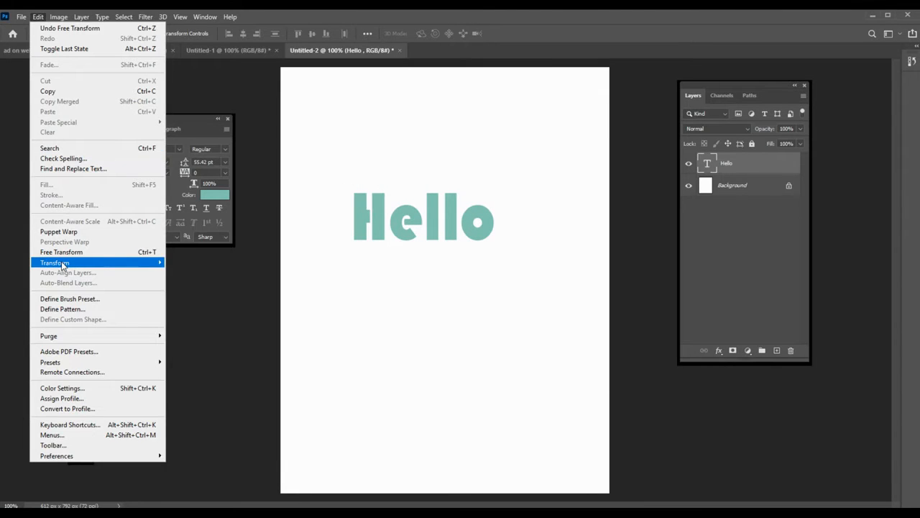
mouse_move(129, 262)
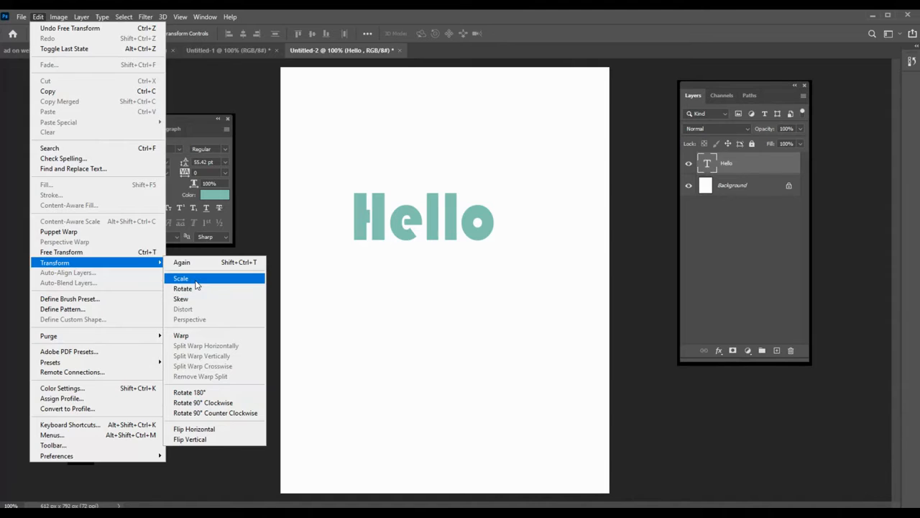
click(194, 279)
drag(554, 212, 547, 266)
drag(476, 239, 502, 237)
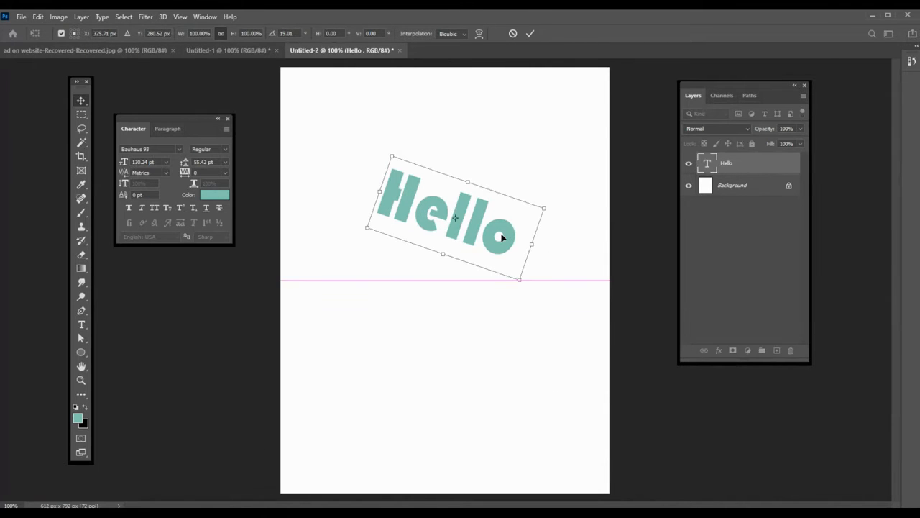
key(Return)
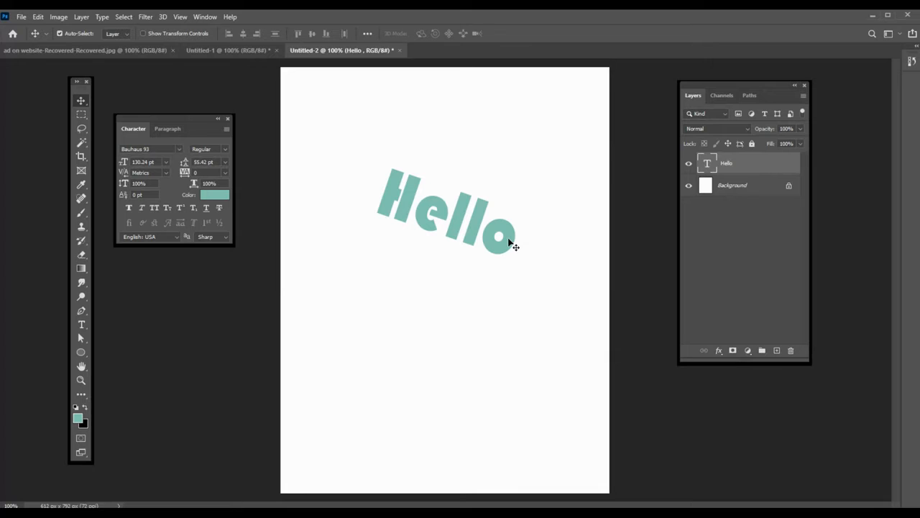
drag(509, 239, 508, 232)
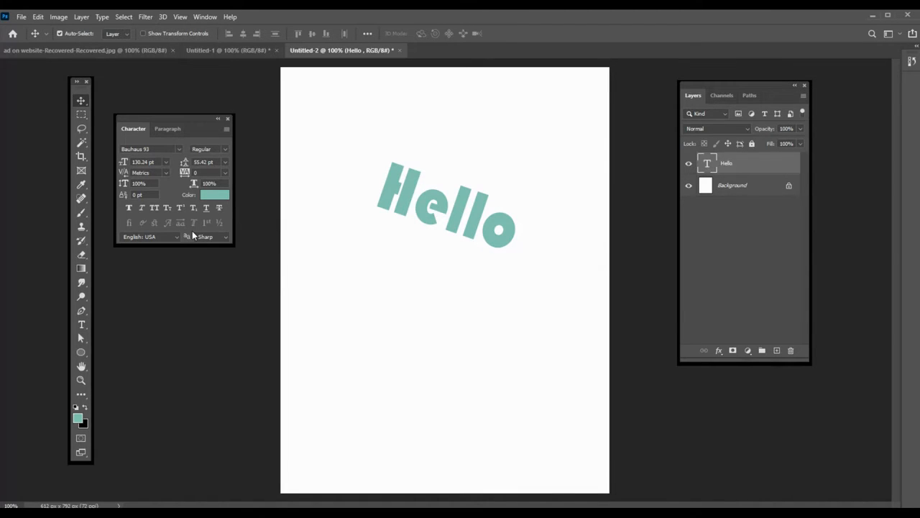
click(81, 324)
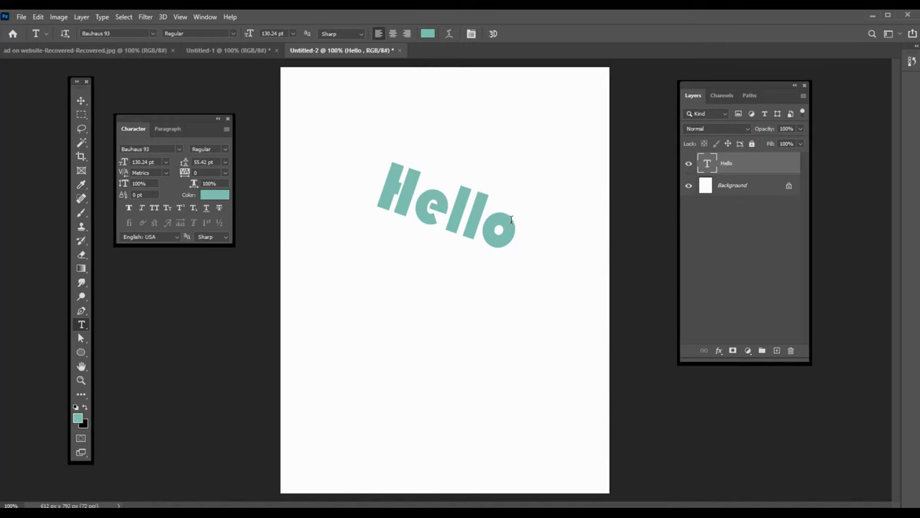
click(79, 327)
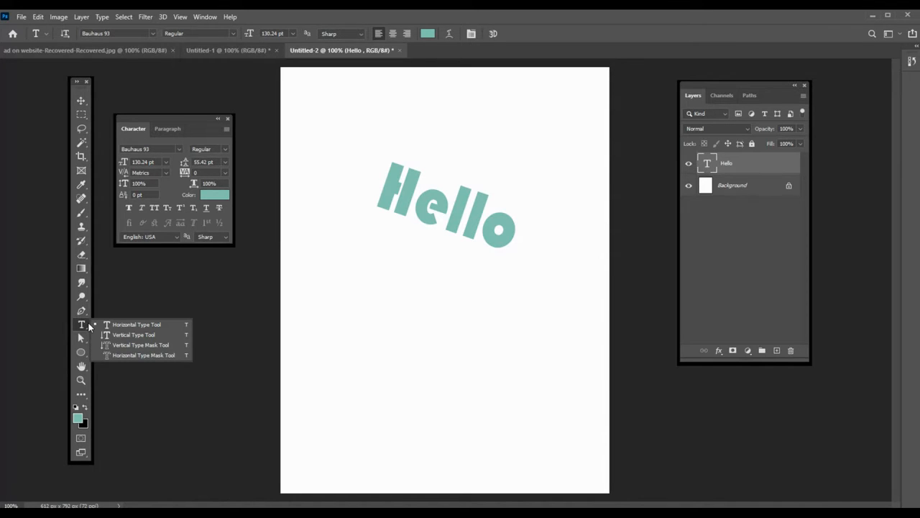
click(80, 327)
key(v)
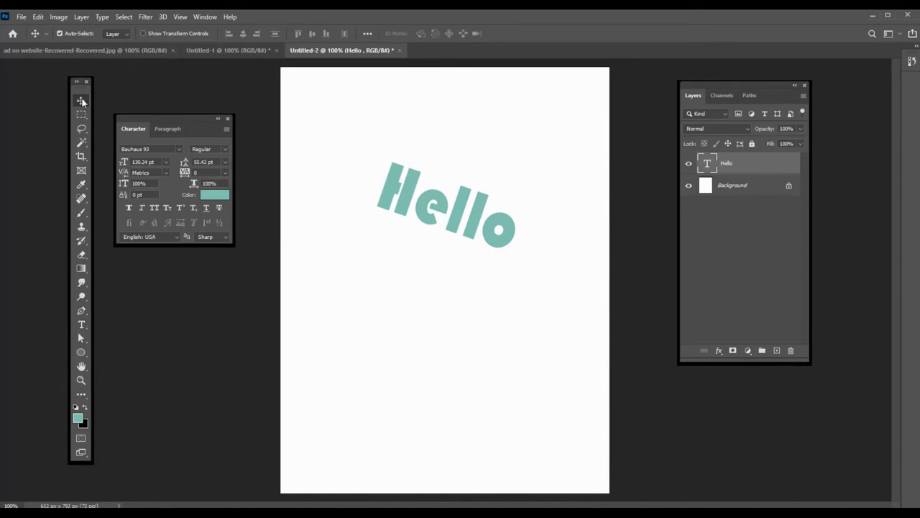
- Select the whole word Hello for text editing and change its font to Brush Script MT
click(87, 327)
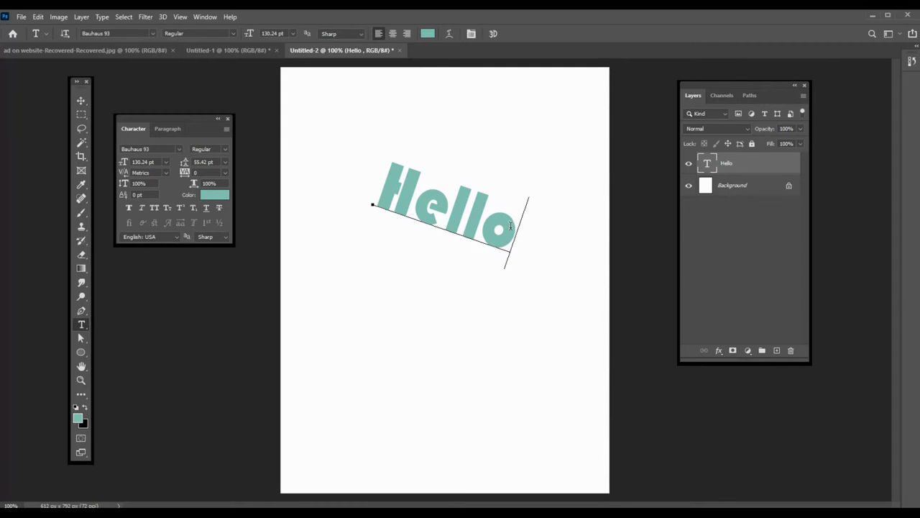
drag(510, 226, 371, 203)
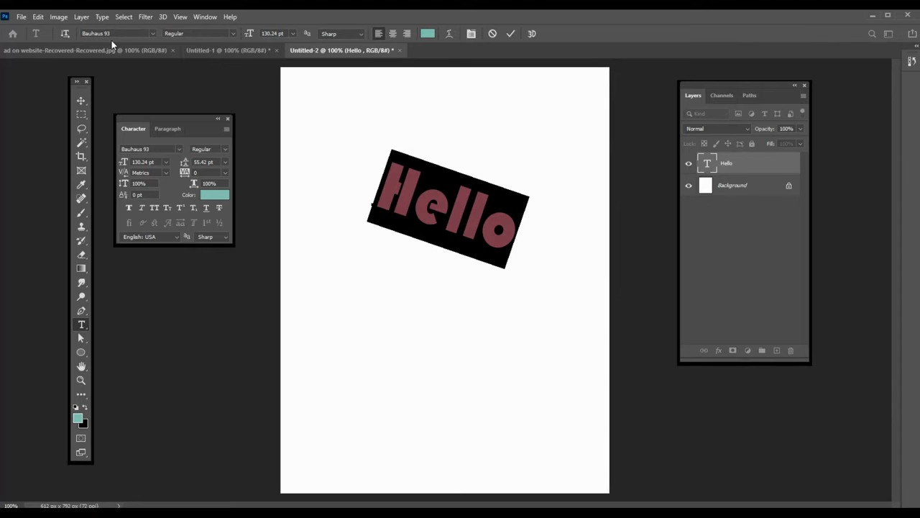
click(154, 33)
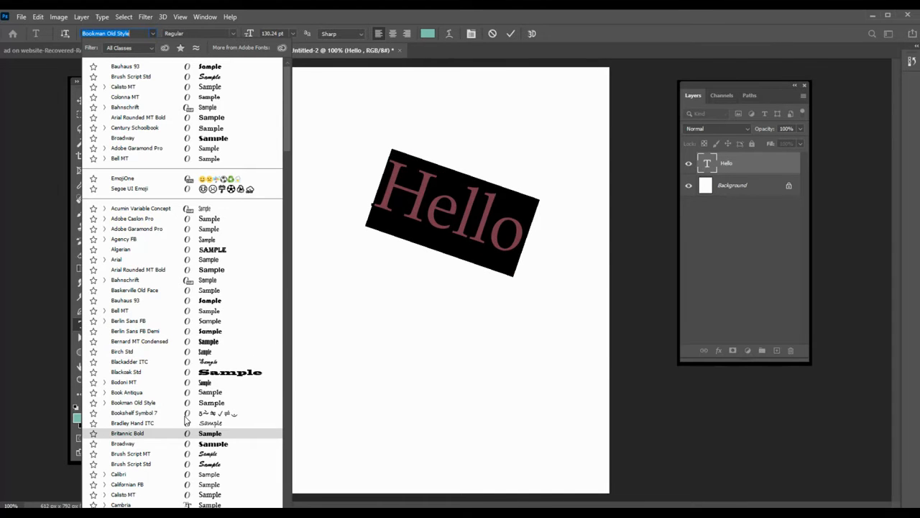
click(190, 454)
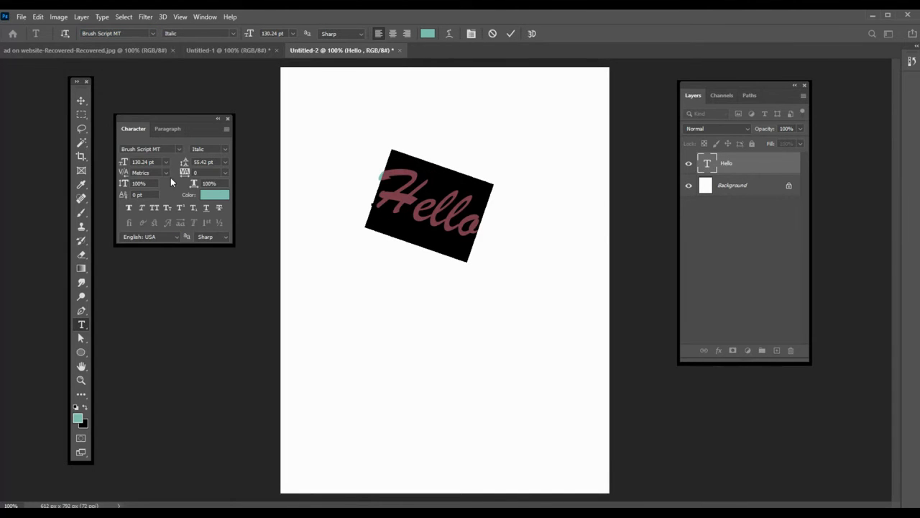
- Change the selected Hello text's font to Calibri and its style to Bold
click(149, 35)
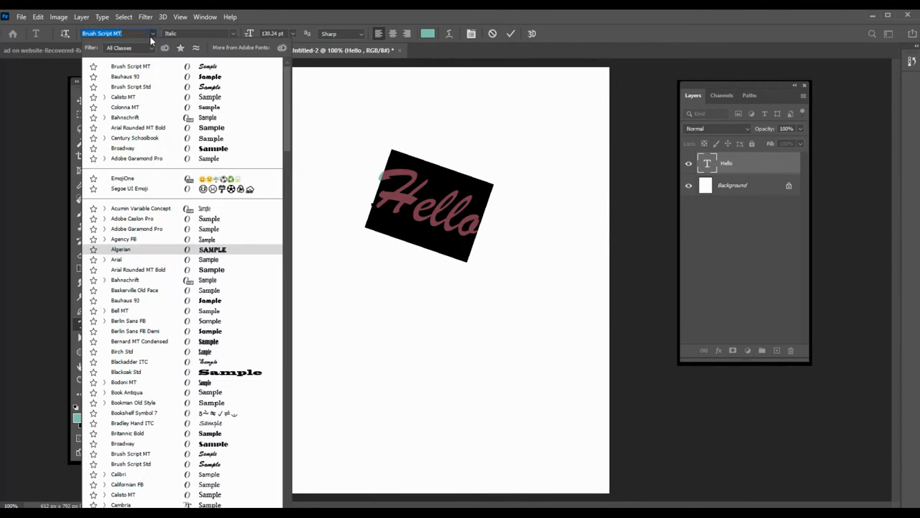
click(202, 474)
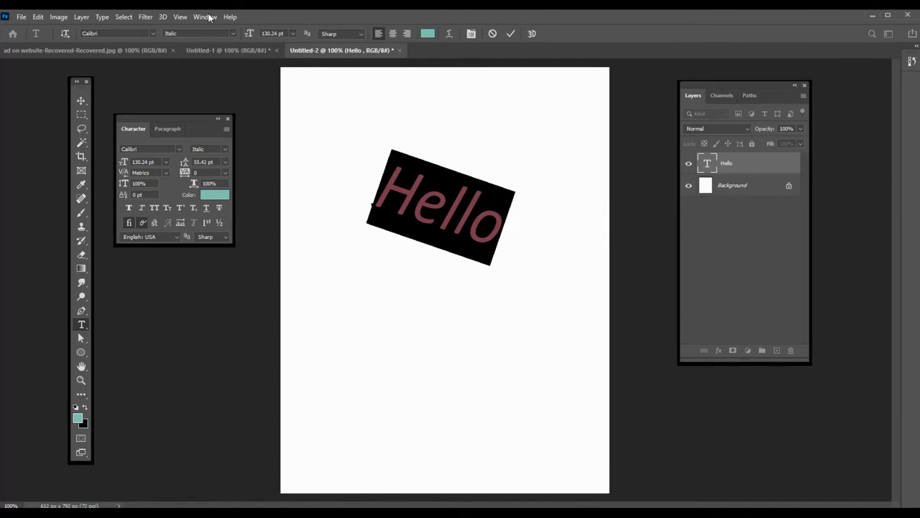
click(232, 34)
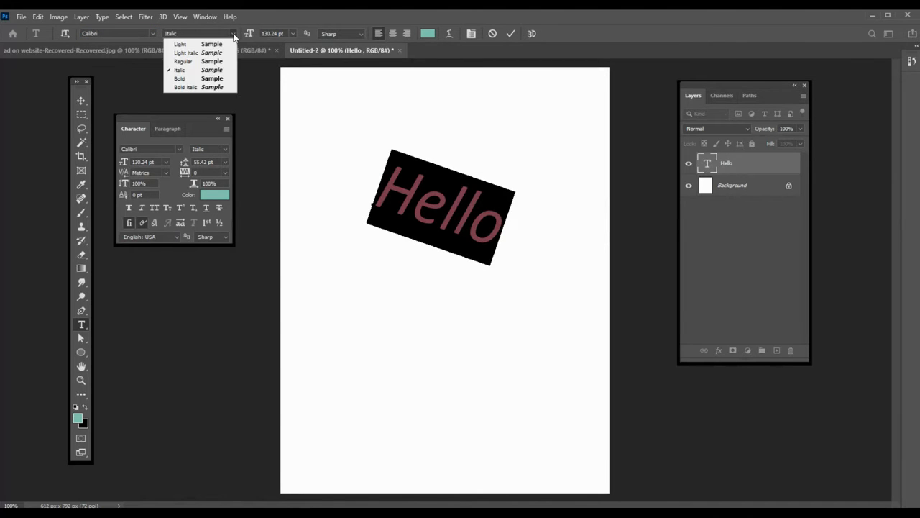
click(221, 78)
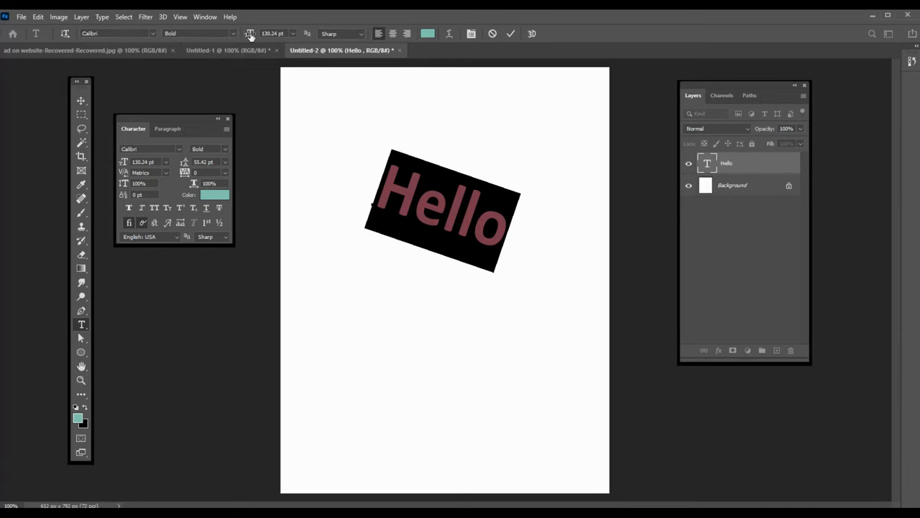
- Set the selected Hello text's font size to 150 pt
mouse_move(250, 36)
mouse_down()
mouse_move(238, 35)
mouse_move(280, 35)
mouse_move(255, 34)
mouse_up()
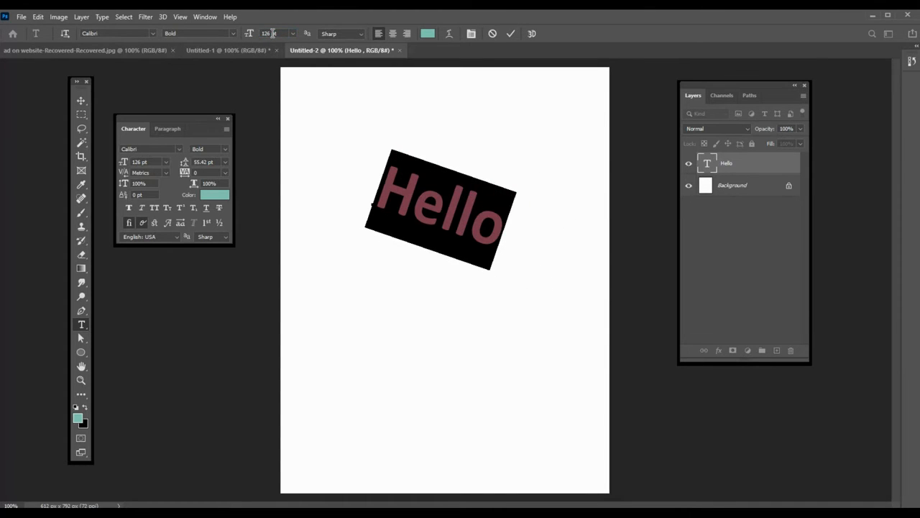
click(271, 33)
key(Return)
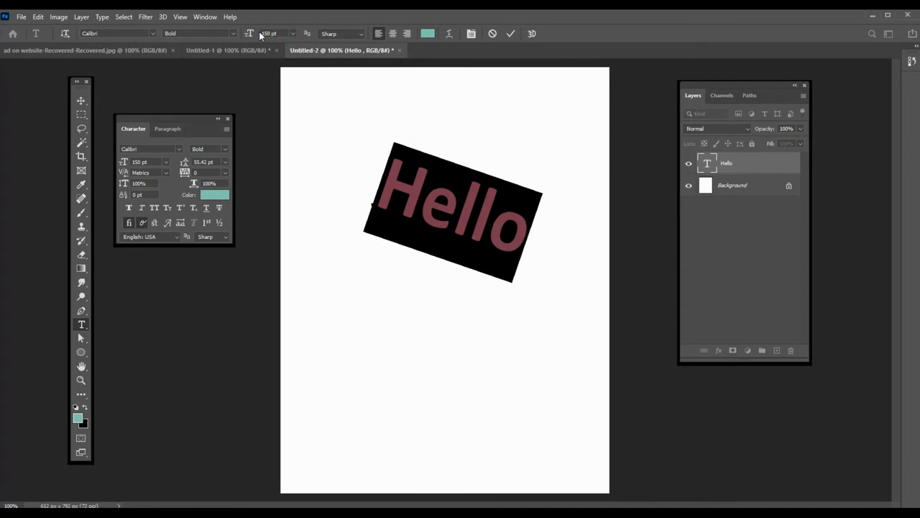
click(293, 33)
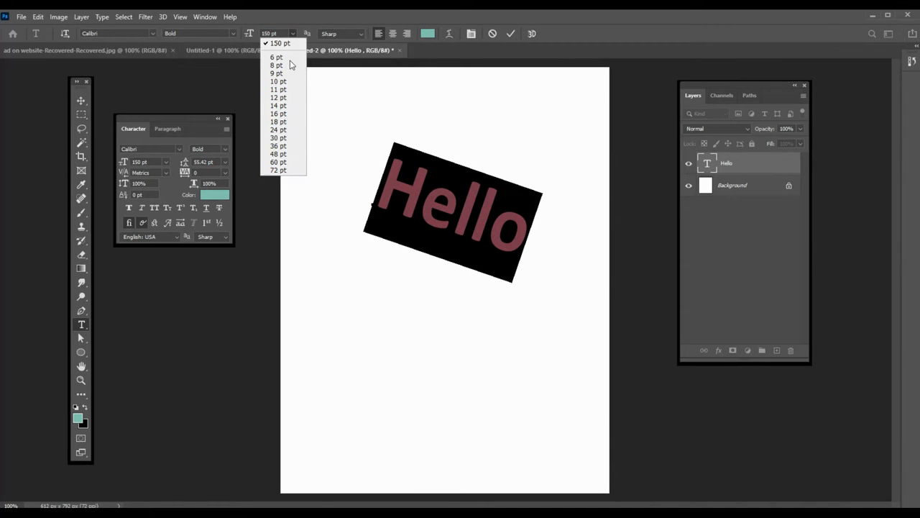
click(285, 22)
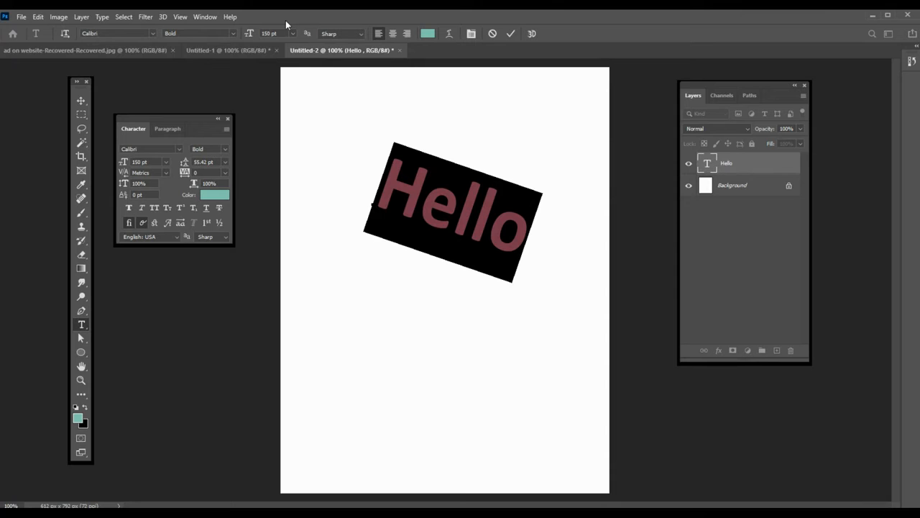
- Change the Hello text's colour to dark purple #3e0c71
click(427, 33)
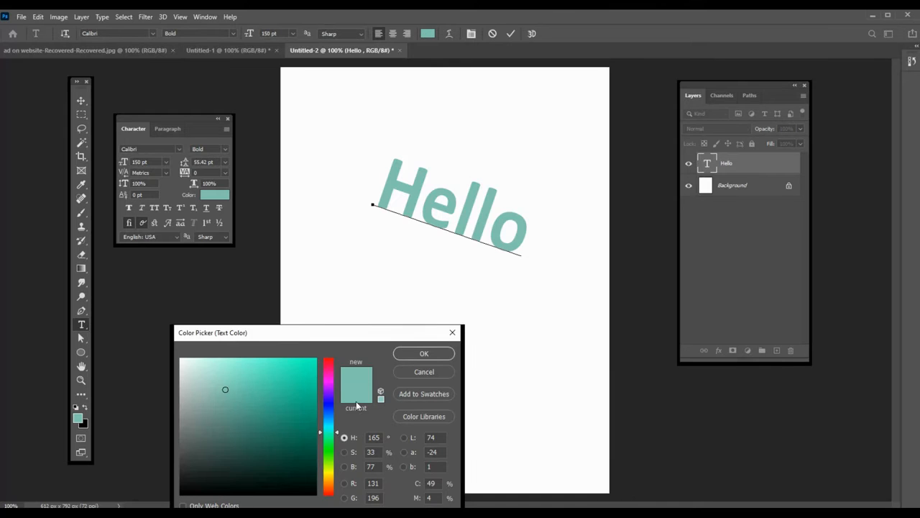
mouse_move(336, 407)
mouse_down()
mouse_move(340, 424)
mouse_move(342, 392)
mouse_move(331, 417)
mouse_up()
click(303, 433)
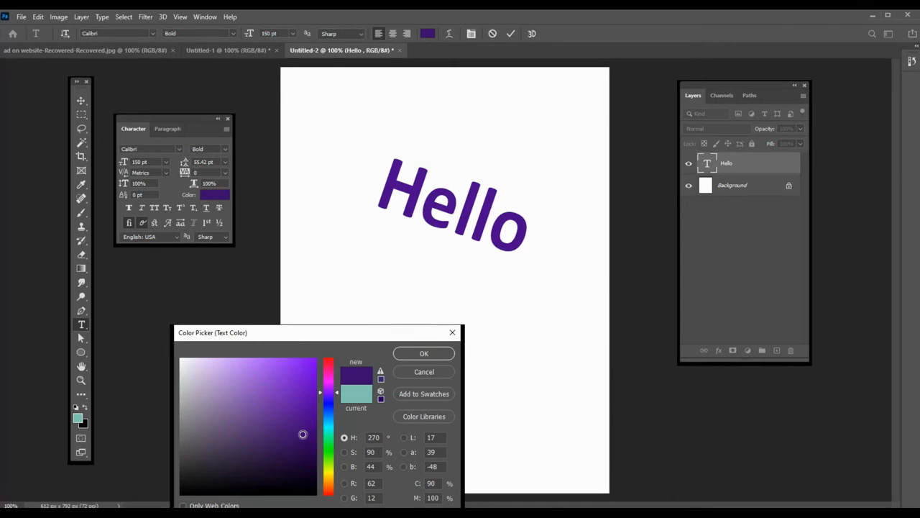
click(440, 354)
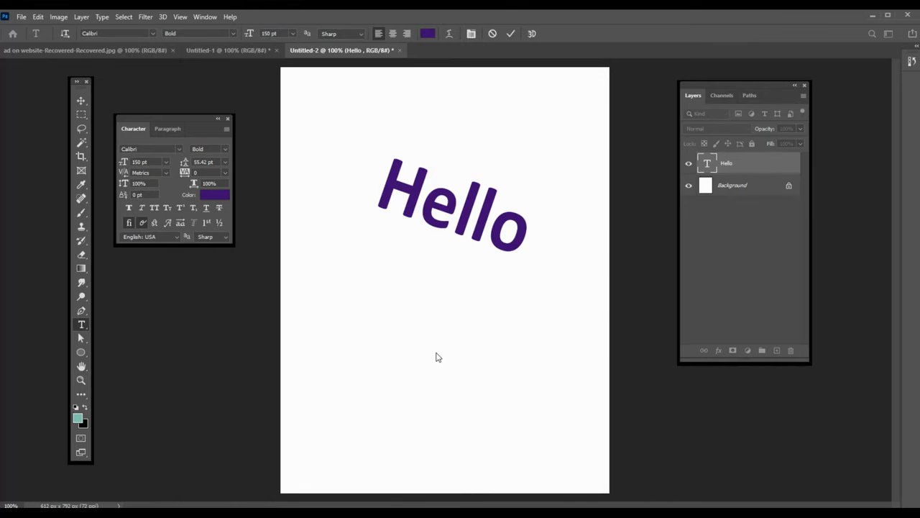
key(ctrl+a)
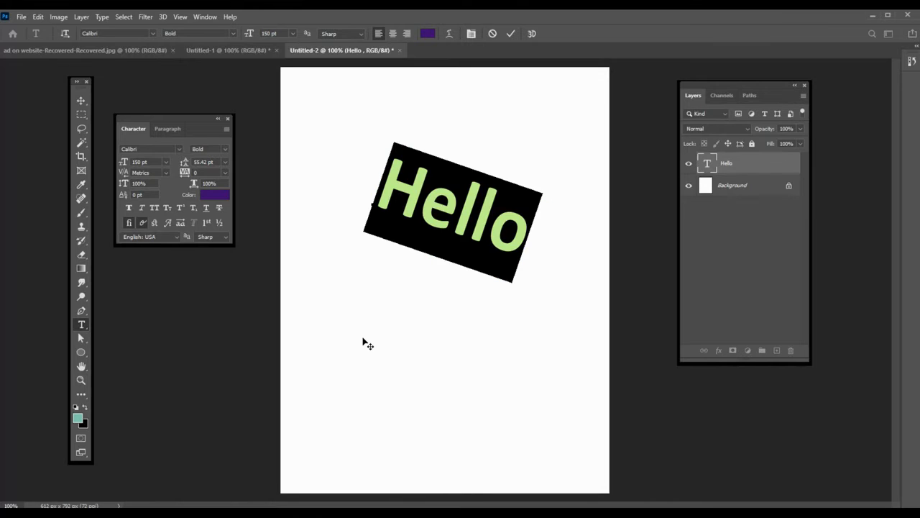
click(427, 33)
drag(252, 326, 196, 236)
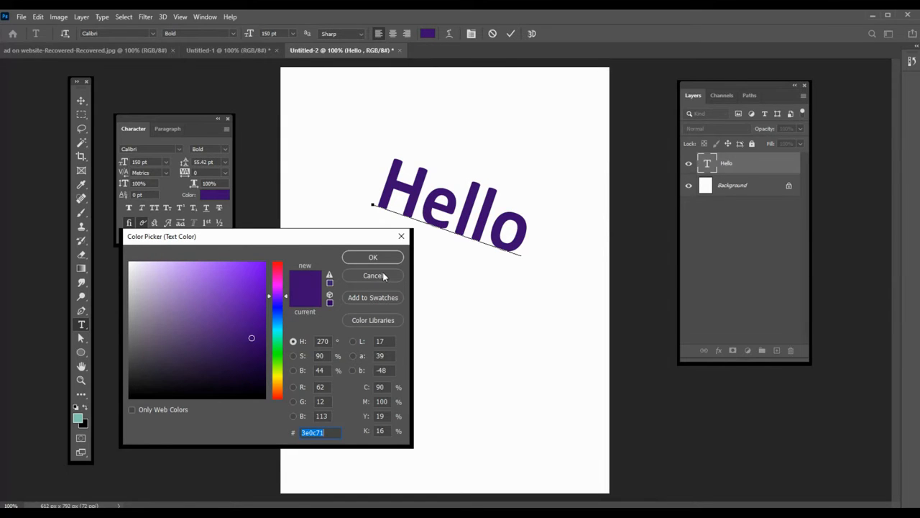
click(366, 261)
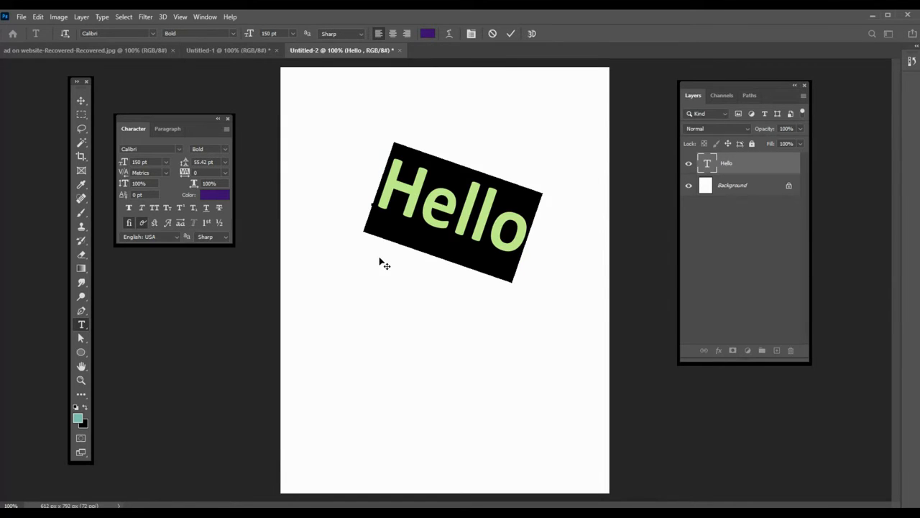
- Move the Hello text up and slightly left on the page with the Move tool
click(80, 101)
drag(476, 225, 356, 141)
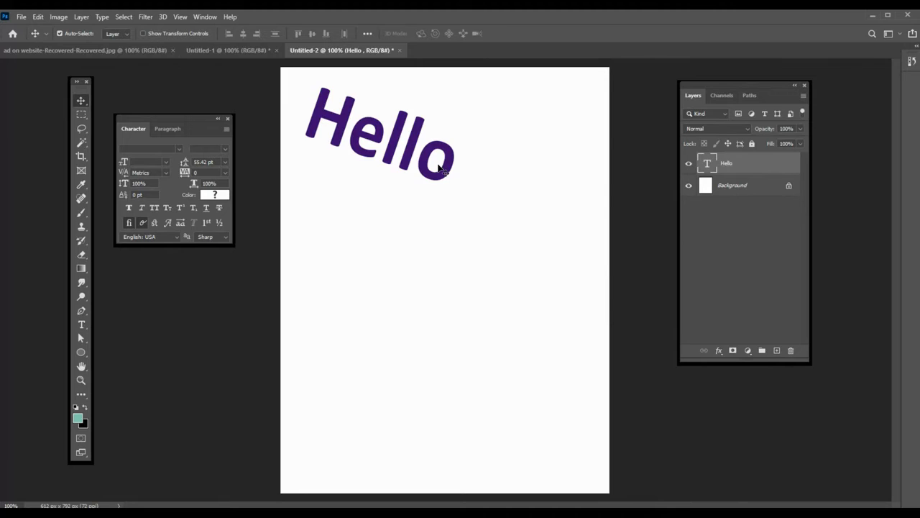
drag(440, 168, 476, 189)
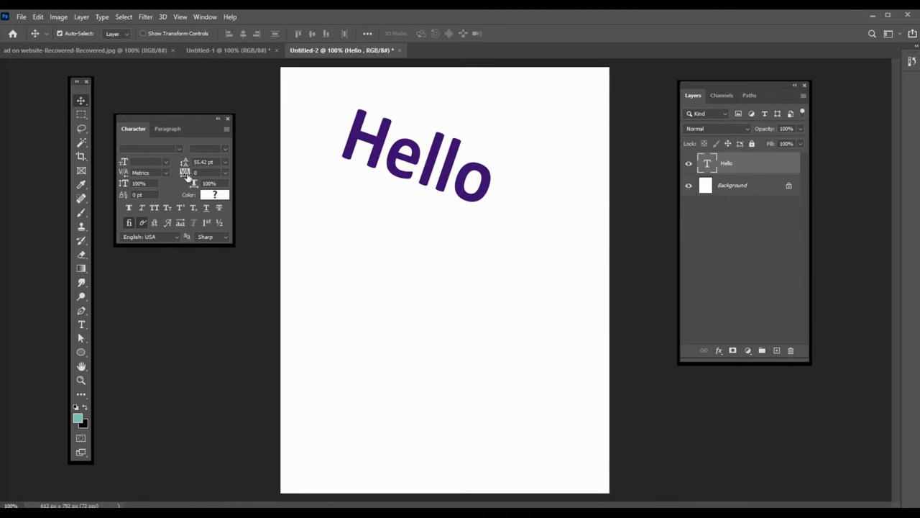
- Close and reopen the Character panel, and look at the Paragraph settings beside it
click(227, 119)
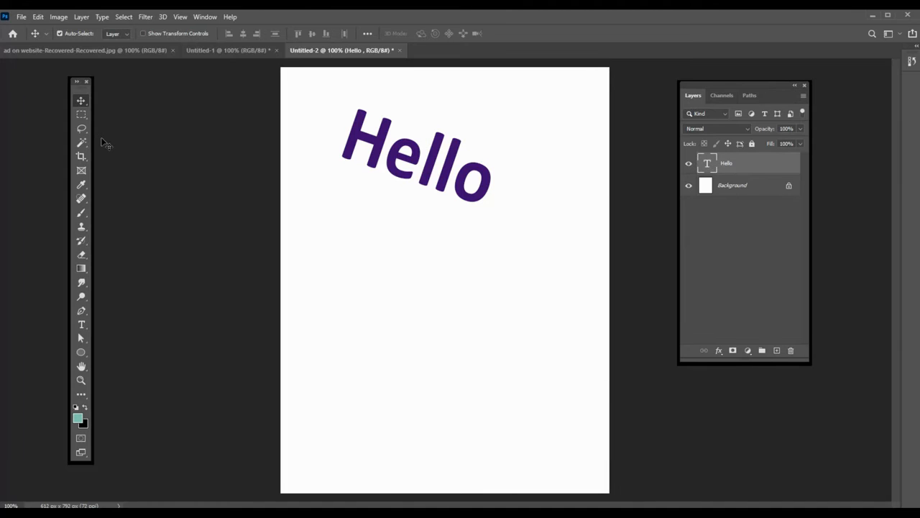
click(204, 16)
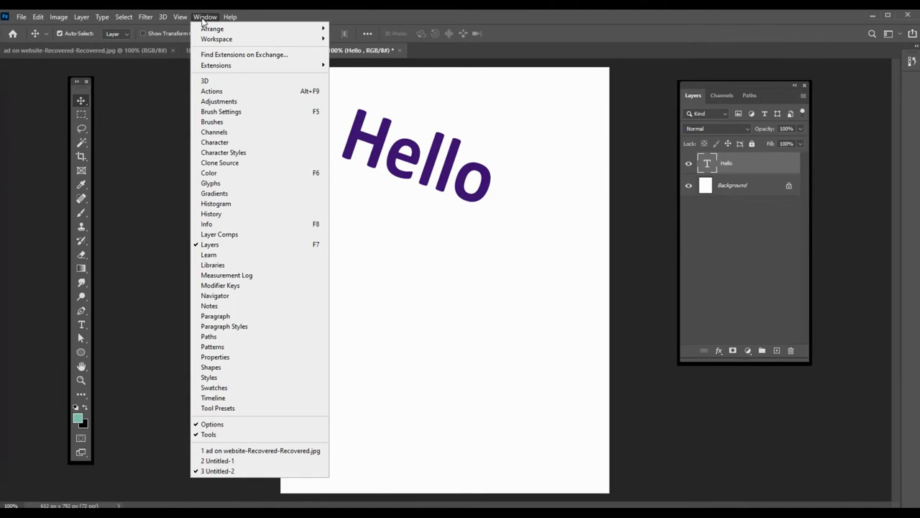
click(222, 144)
click(164, 129)
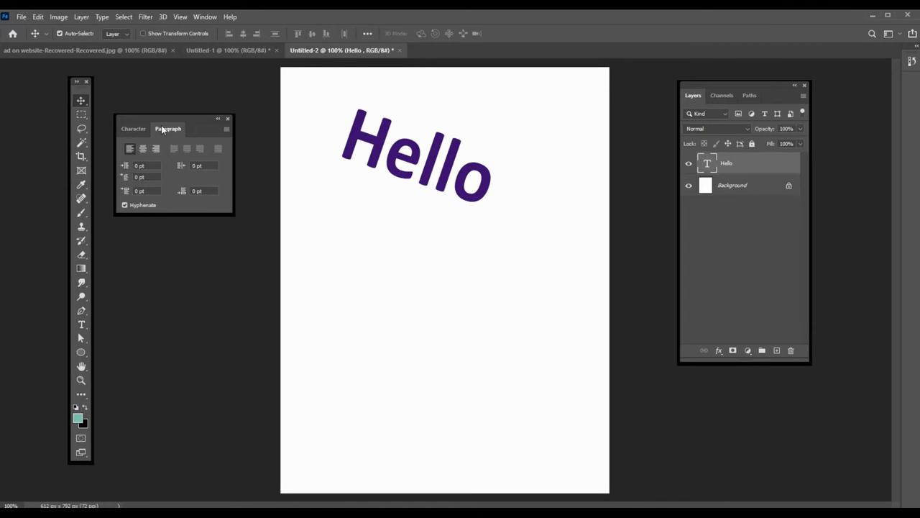
click(136, 129)
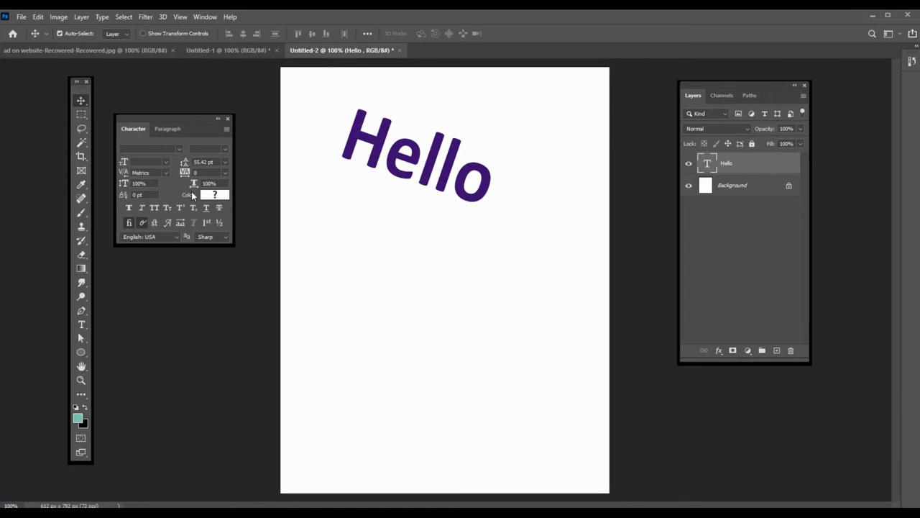
- Set the Hello text's tracking to 420 and shift the widened word up and left so it fits within the page
drag(185, 175, 195, 176)
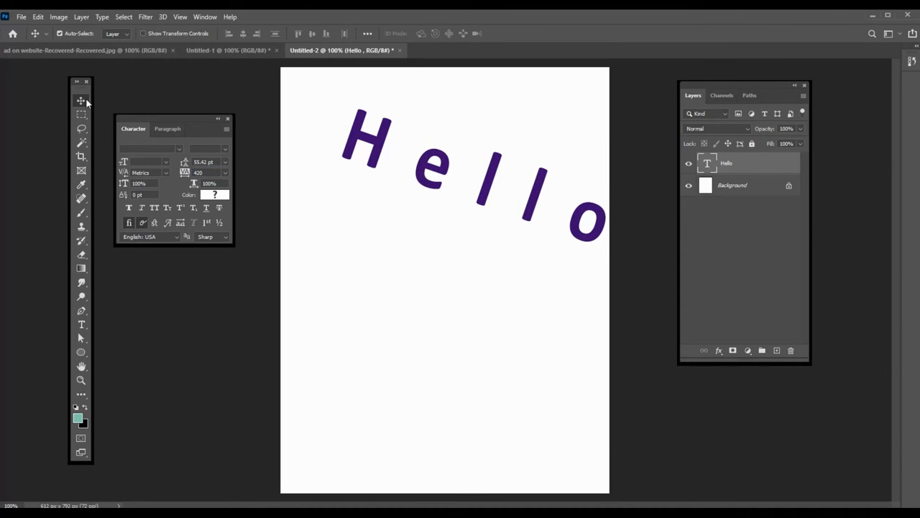
drag(428, 178, 396, 167)
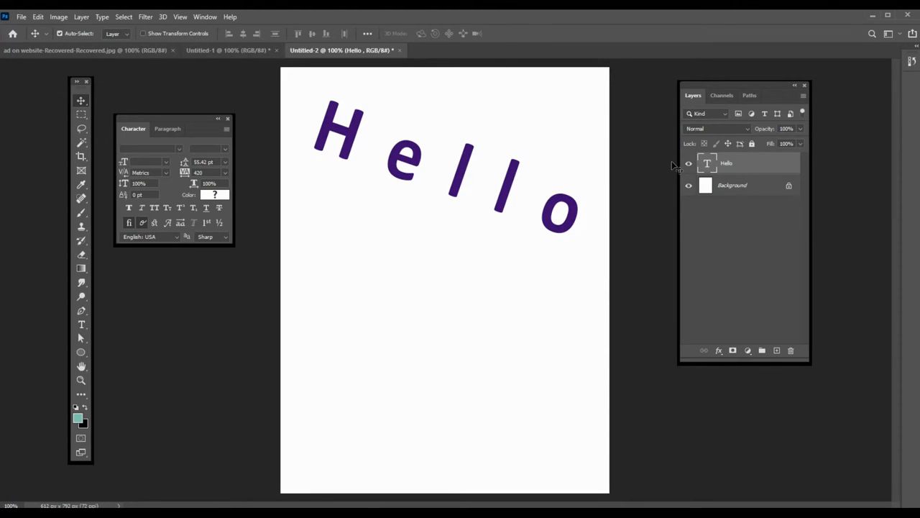
- Add a Stroke layer style to the Hello text layer and set its colour to bright green #07f935
right_click(751, 166)
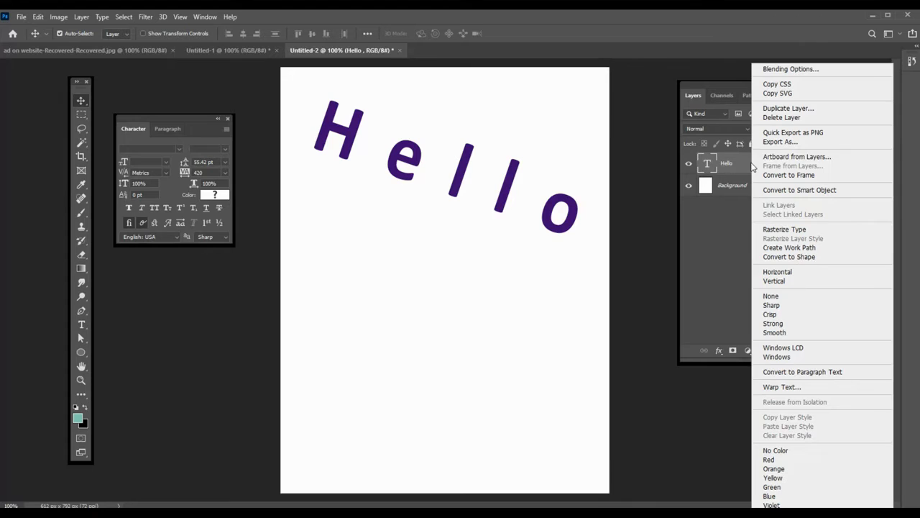
click(792, 69)
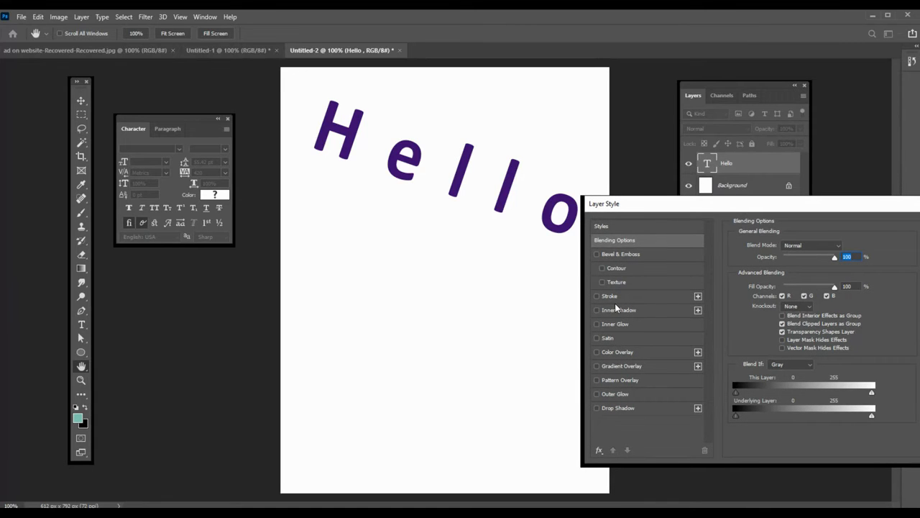
click(597, 296)
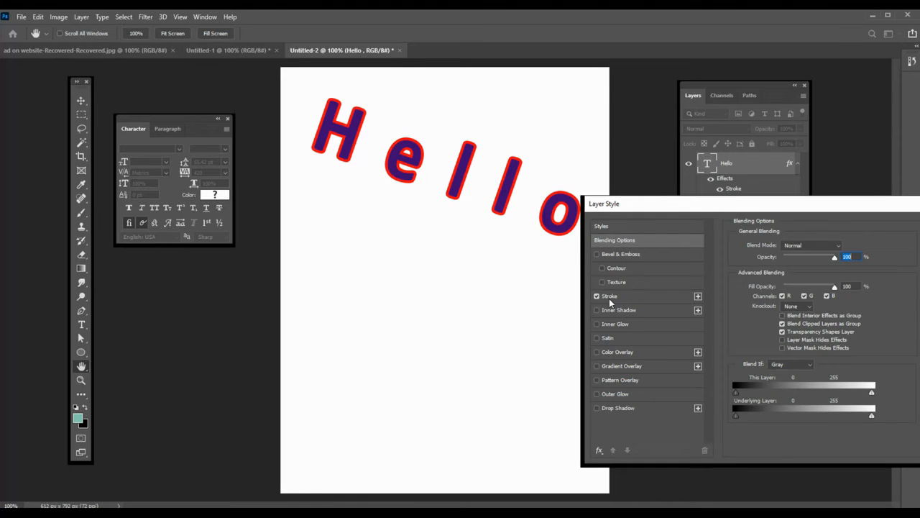
click(609, 297)
click(757, 324)
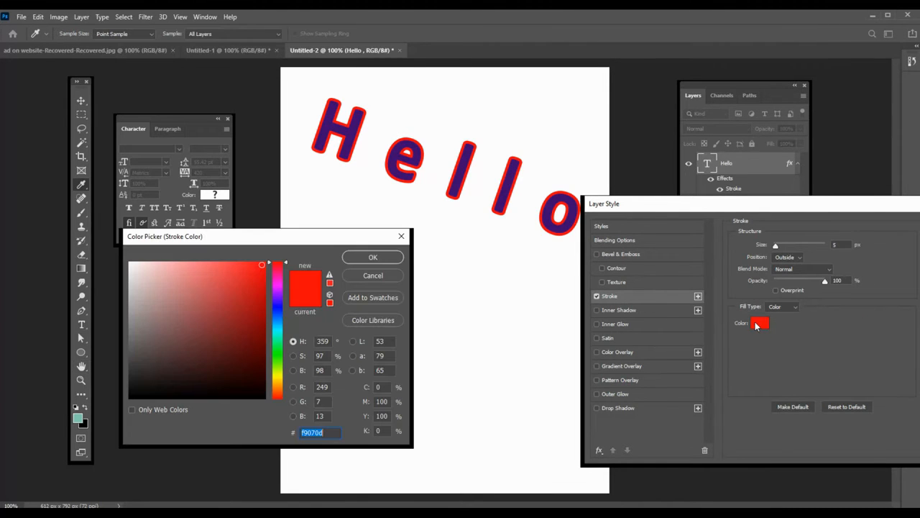
click(283, 349)
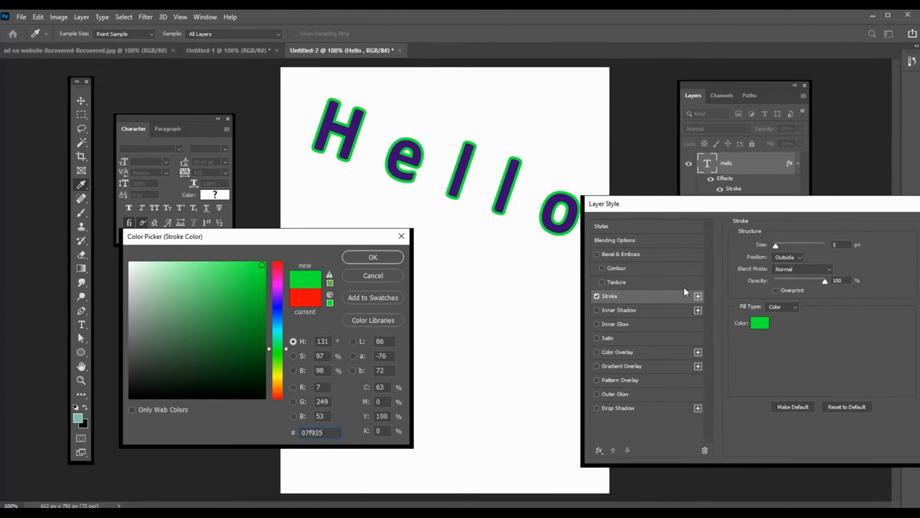
key(Return)
- Set the stroke size to 3 px and apply the layer style
double_click(836, 244)
text(3)
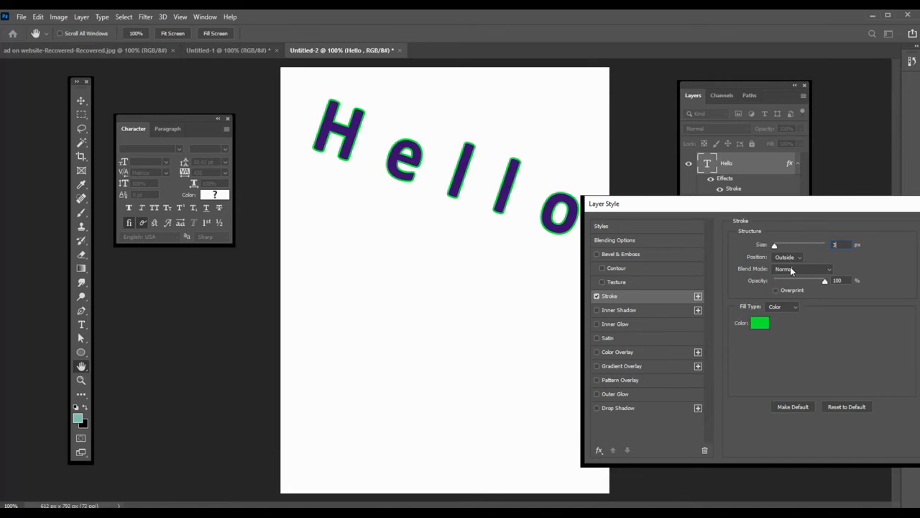
drag(838, 203, 820, 233)
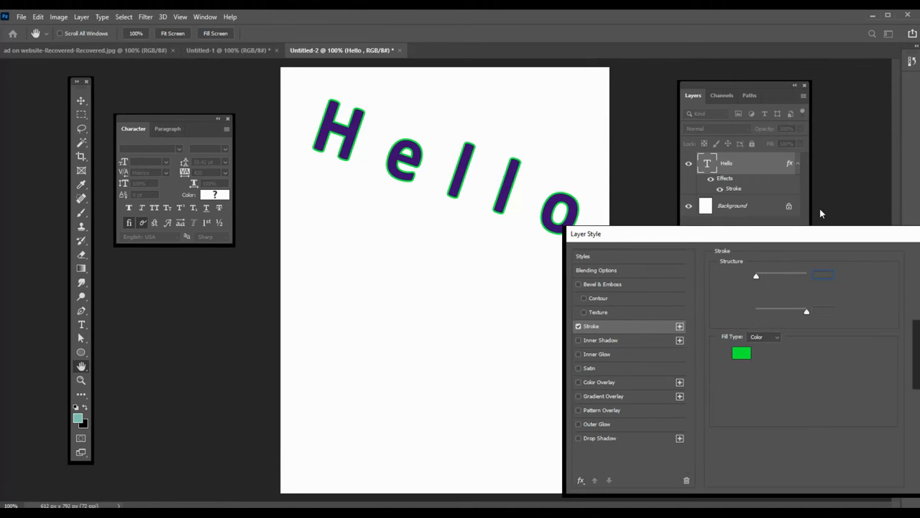
click(901, 274)
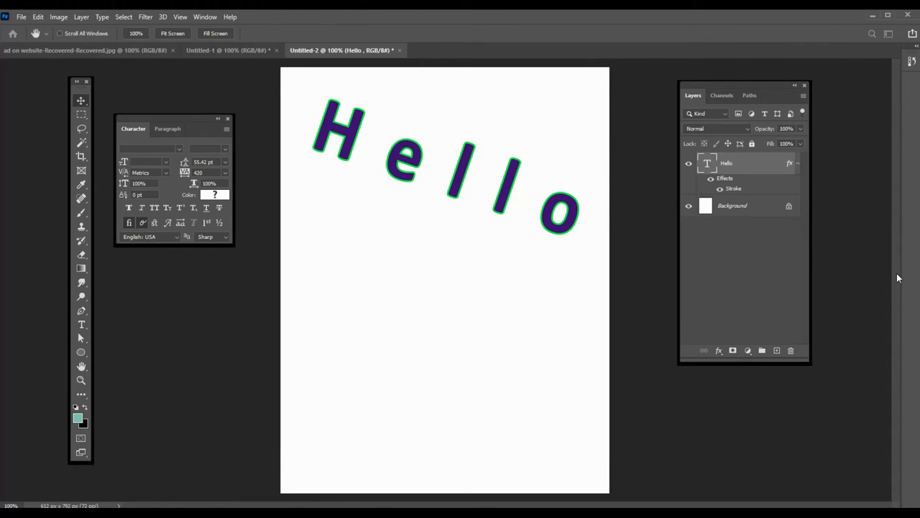
- Add an Outer Glow layer style to the Hello text layer and set the glow colour to blue #352cad
right_click(743, 165)
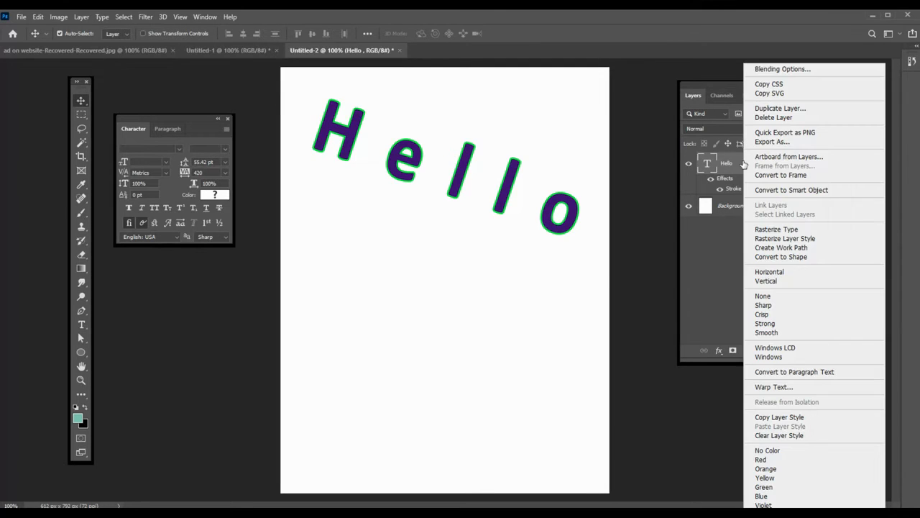
click(757, 69)
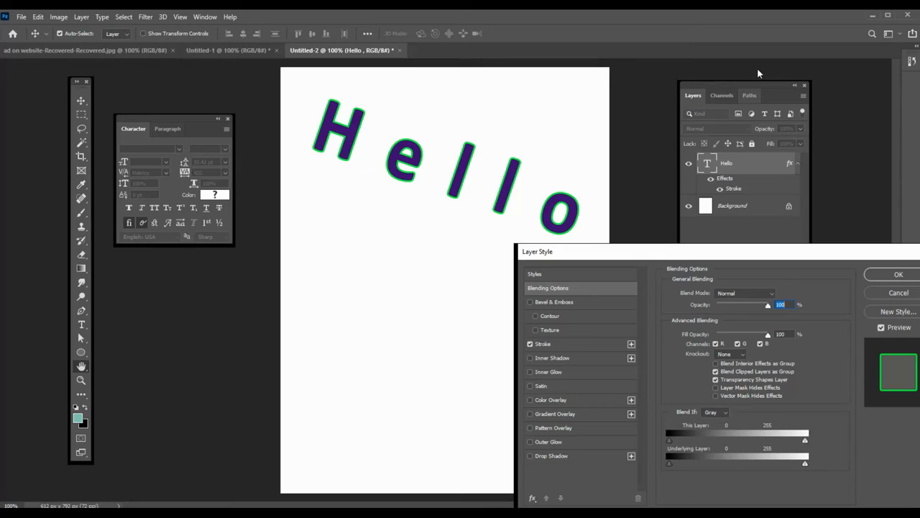
click(530, 441)
click(552, 444)
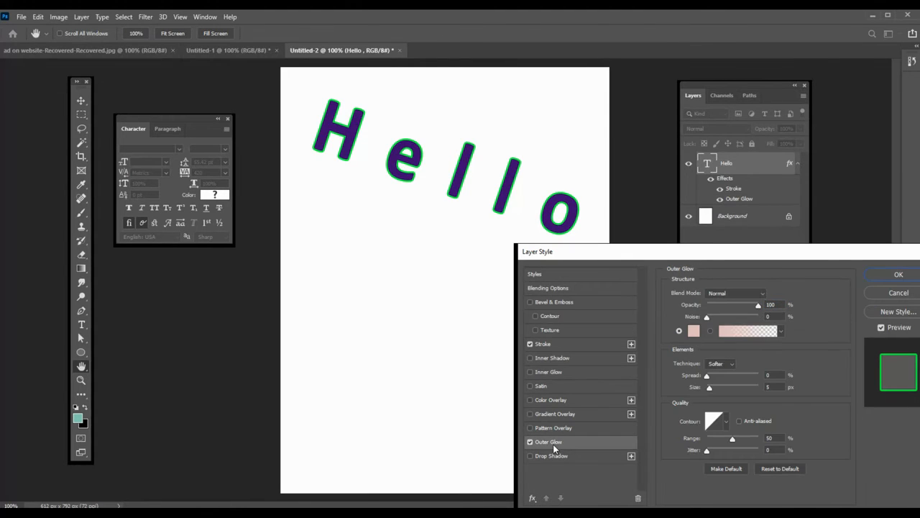
click(694, 332)
click(273, 351)
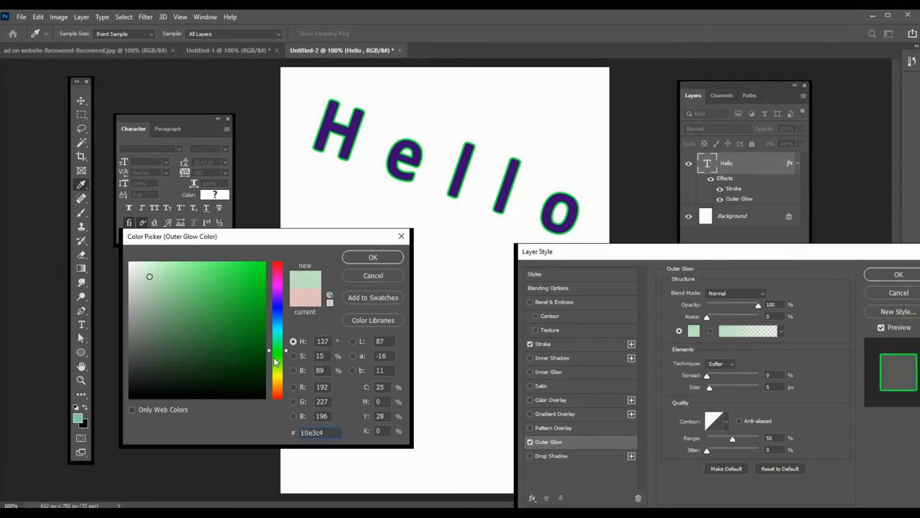
drag(275, 362, 279, 352)
click(170, 278)
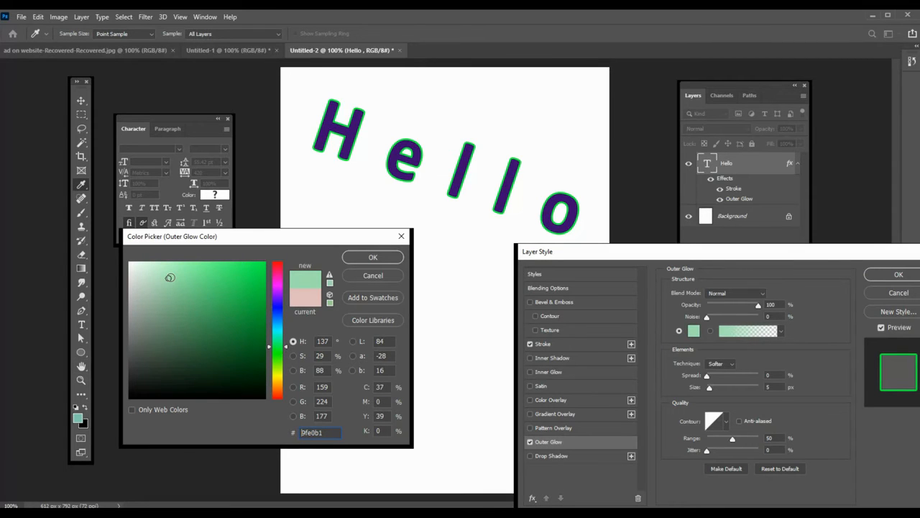
click(275, 305)
click(233, 305)
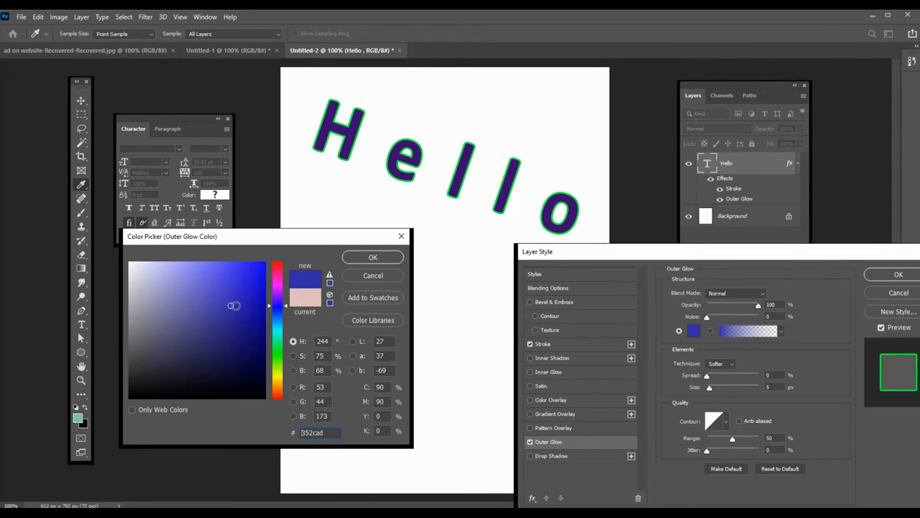
key(Return)
- Set the outer glow's spread to 15%, size to 16 px and noise to 0%, and apply the layer style
drag(706, 377, 713, 386)
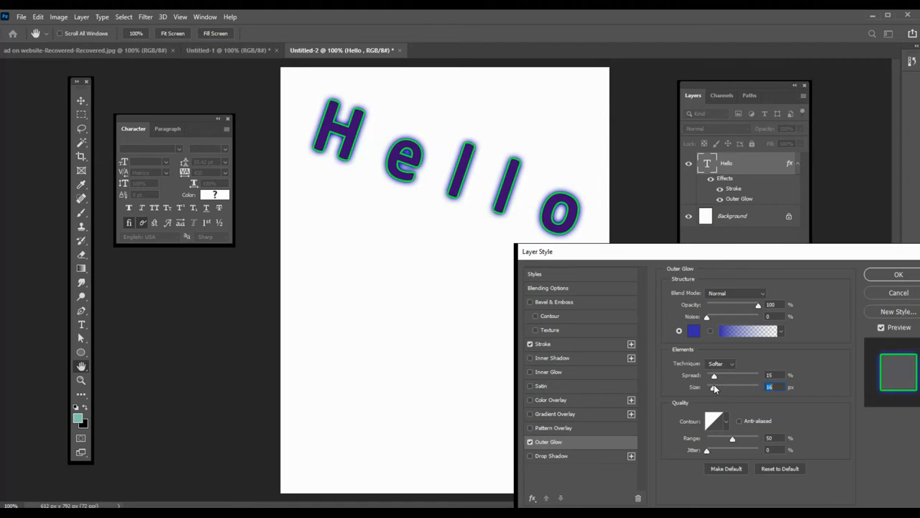
drag(706, 319, 724, 324)
text(0)
click(889, 276)
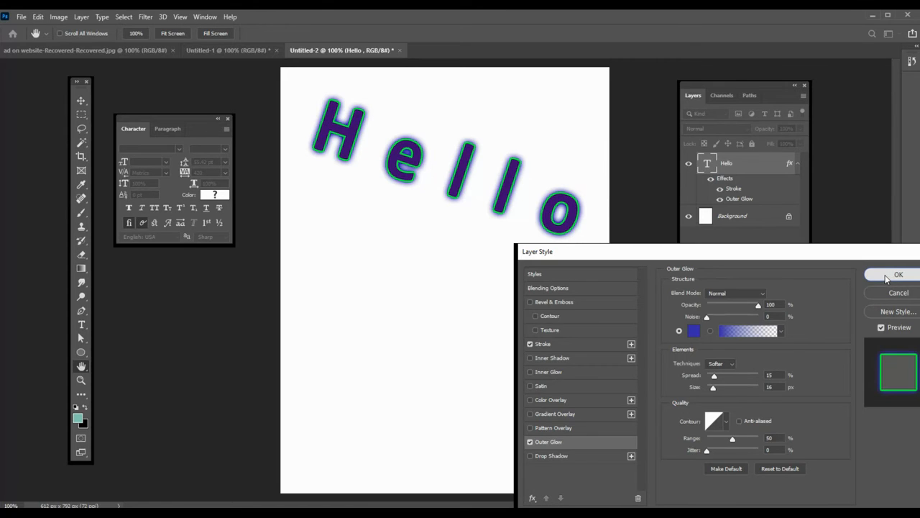
click(888, 275)
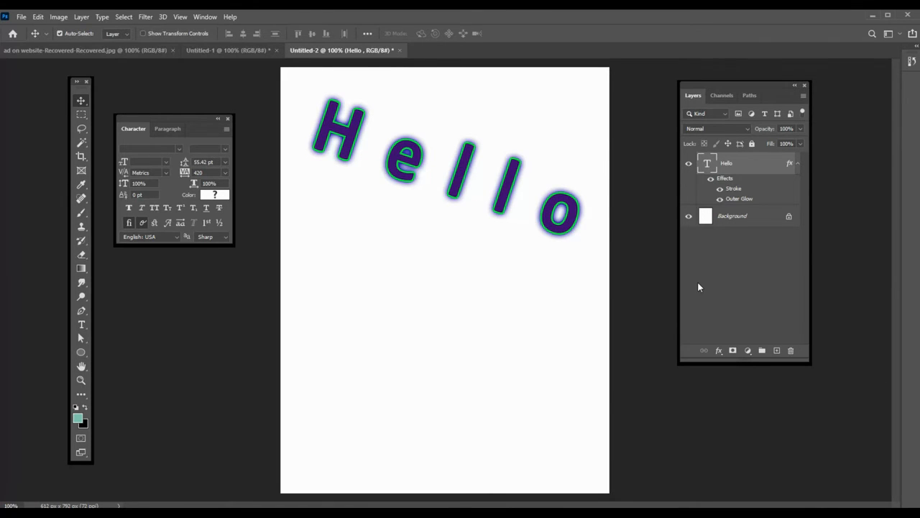
- Nudge the Hello text slightly to the right
key(shift+Right)
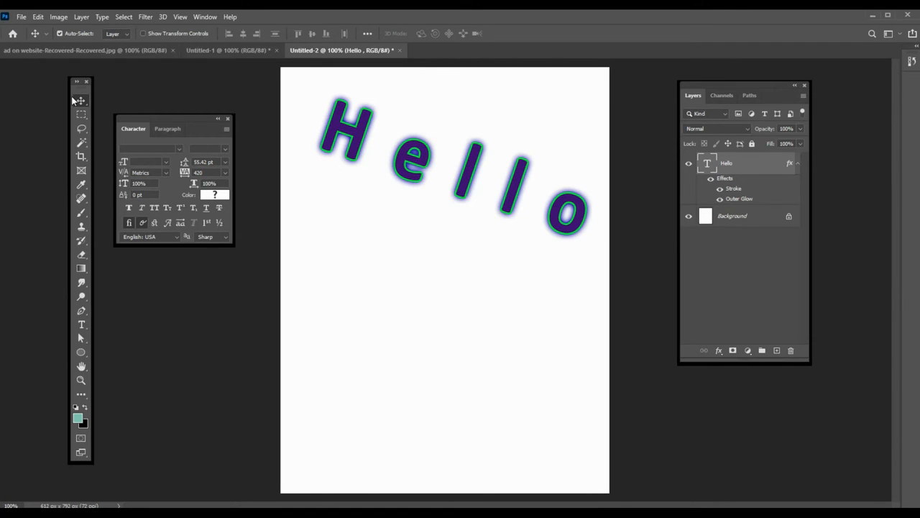
- Toggle the Stroke effect off and on in the Hello layer's blending options, keeping it enabled
right_click(732, 169)
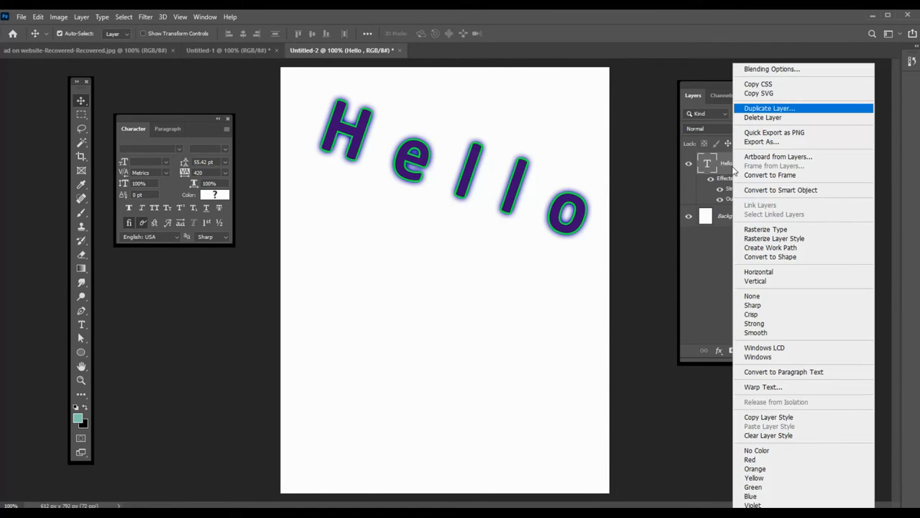
click(749, 70)
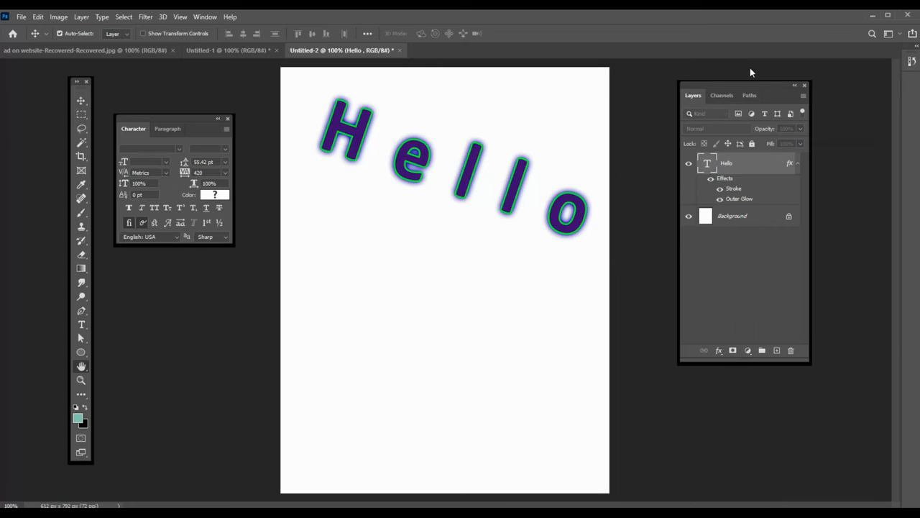
click(530, 344)
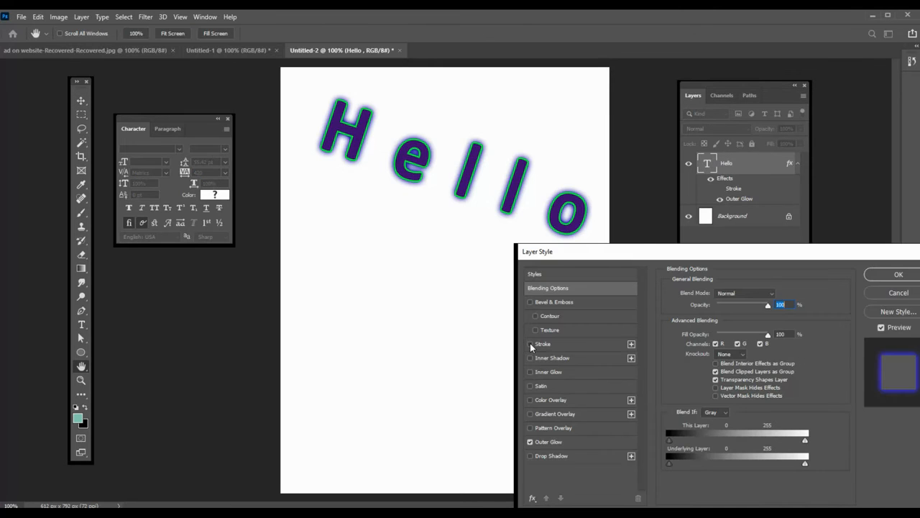
click(531, 343)
click(530, 343)
click(530, 344)
click(898, 274)
- Shift the Hello text slightly up and place a duplicate of its layer directly below the original
click(562, 229)
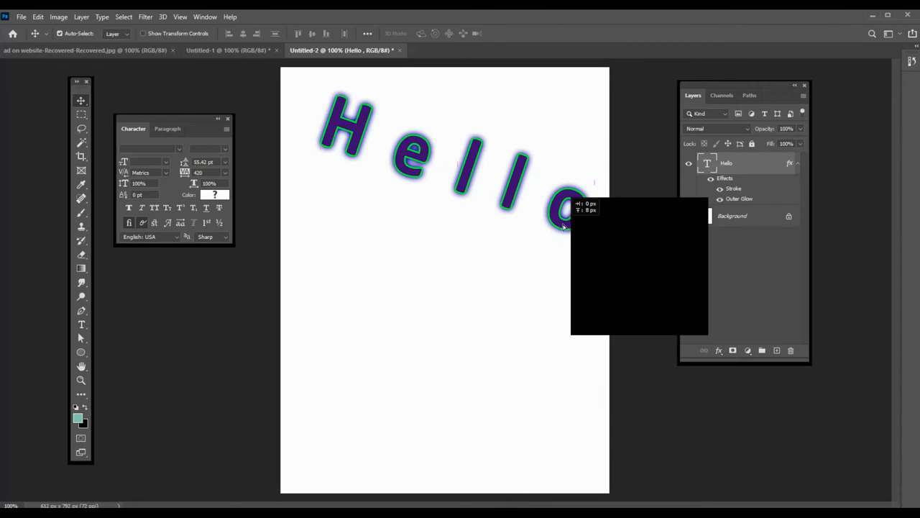
drag(545, 219, 544, 207)
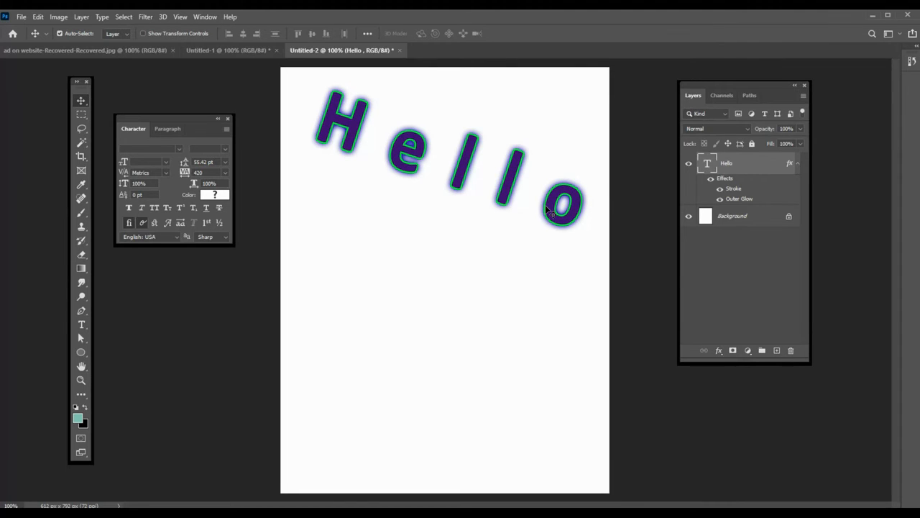
key(ctrl+j)
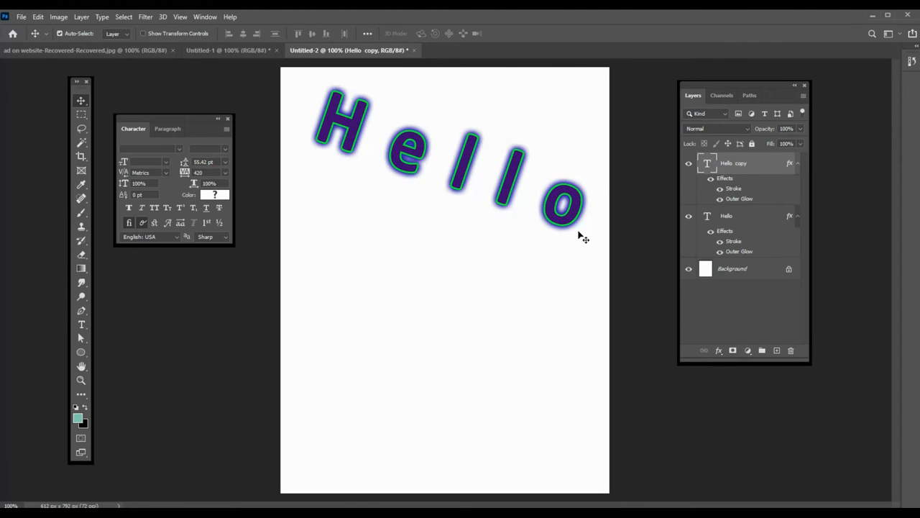
drag(554, 201, 550, 289)
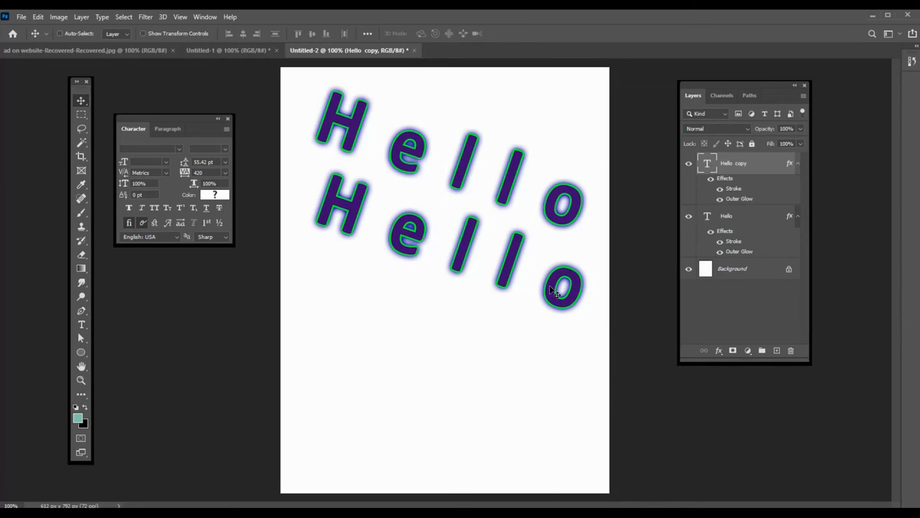
- Scale the Hello copy down to about two thirds and centre it beneath the original text
key(ctrl+t)
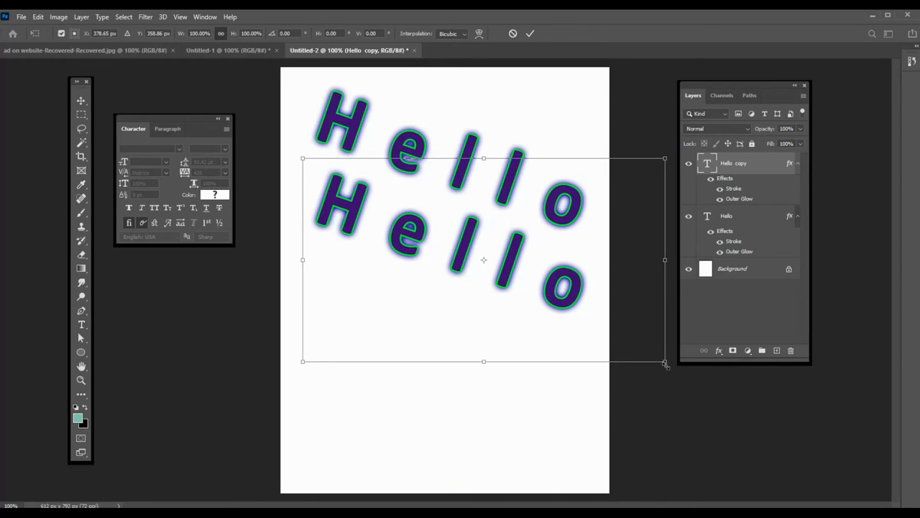
drag(665, 365, 542, 296)
drag(455, 238, 509, 251)
key(Return)
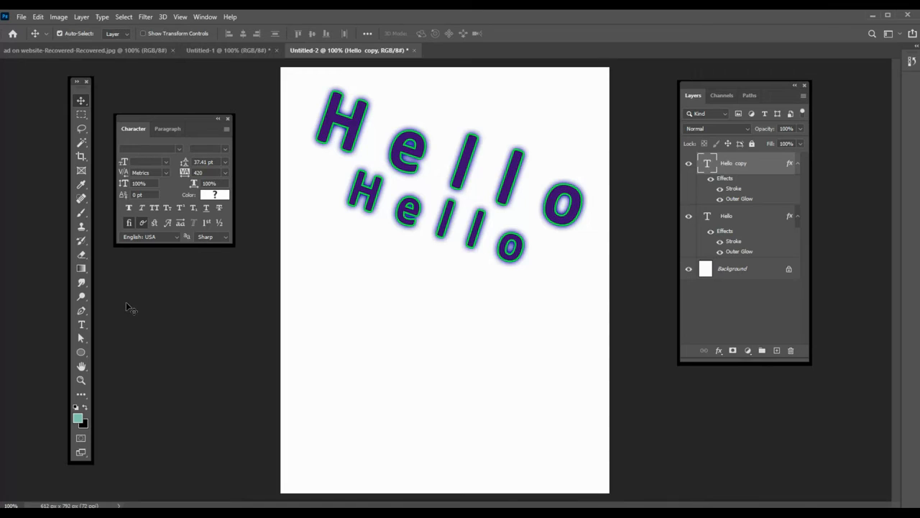
- Add a new text layer reading WORLD in the empty area below the two Hello texts
click(86, 326)
click(334, 320)
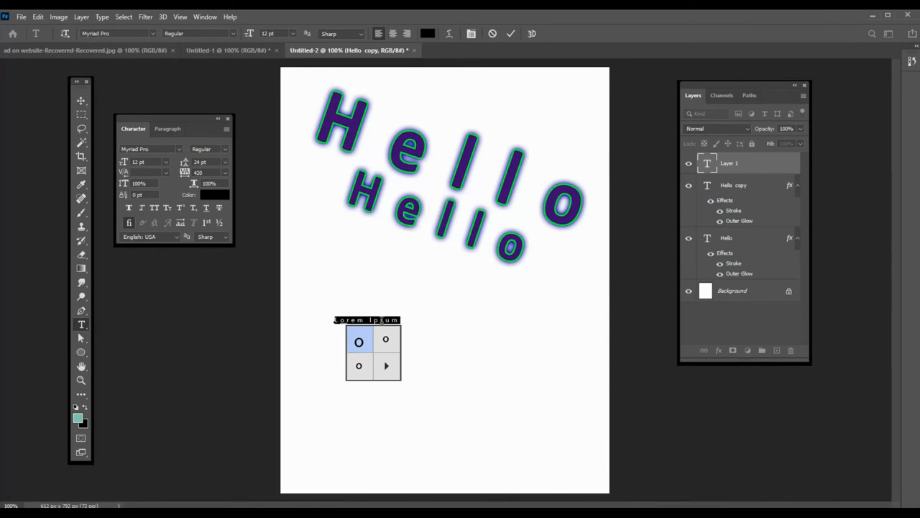
key(BackSpace)
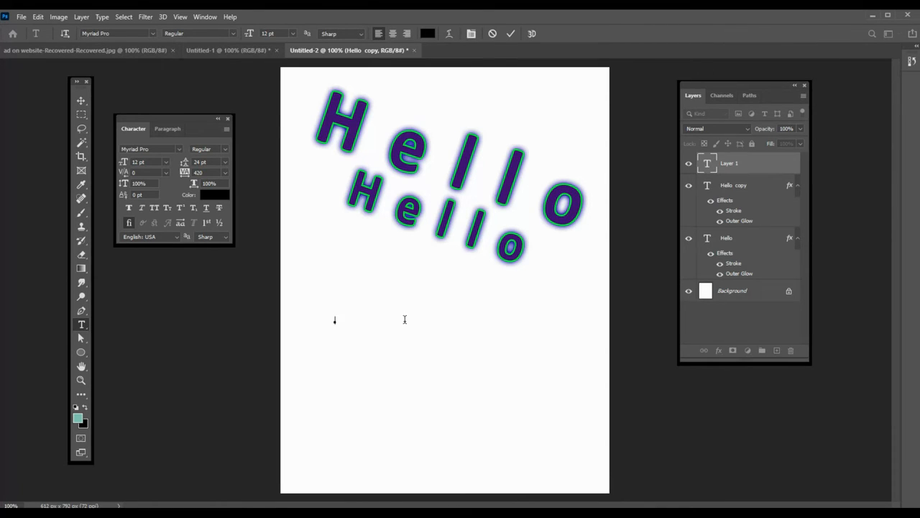
text(WORLD)
- Try the Mistral font on the WORLD text, then set it in Bell MT at 44 pt
drag(368, 319, 336, 321)
click(151, 34)
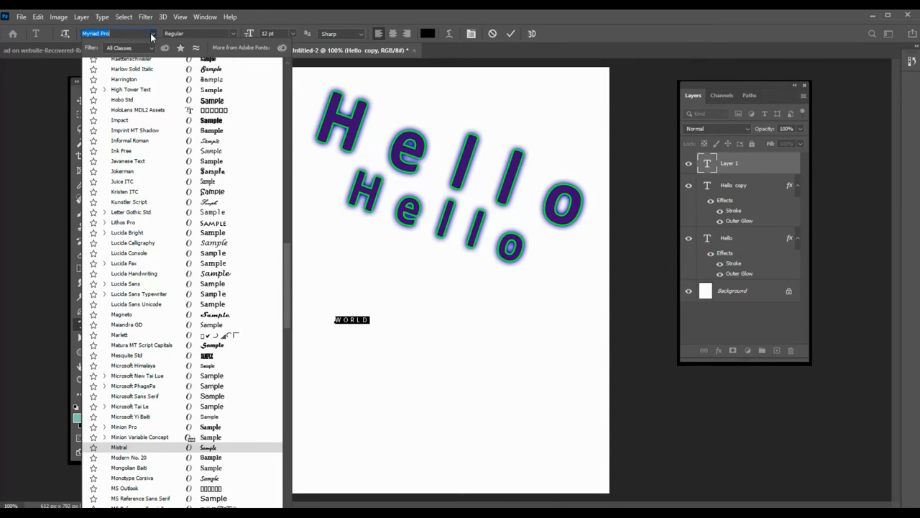
click(208, 446)
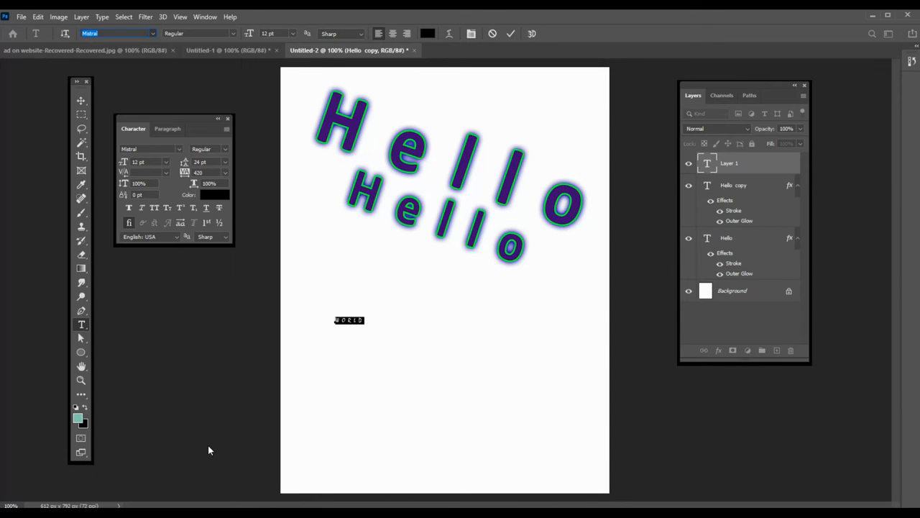
drag(250, 35, 266, 35)
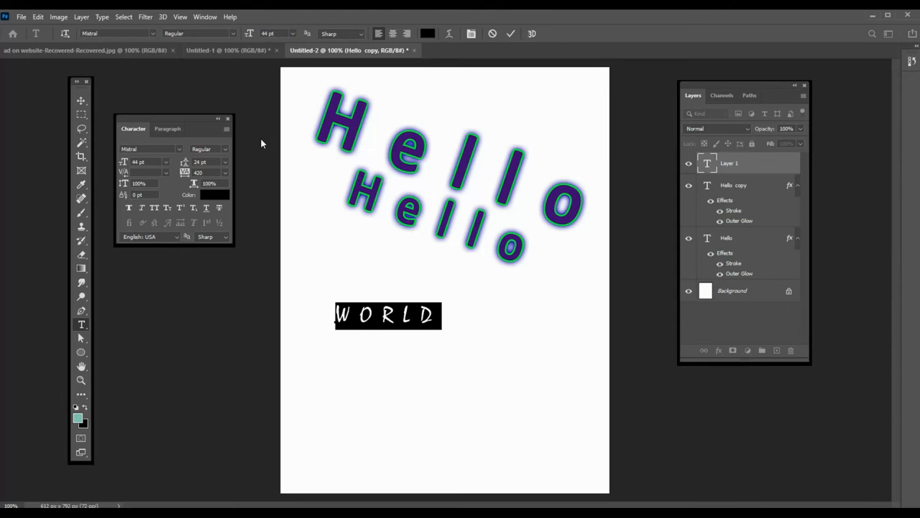
click(154, 34)
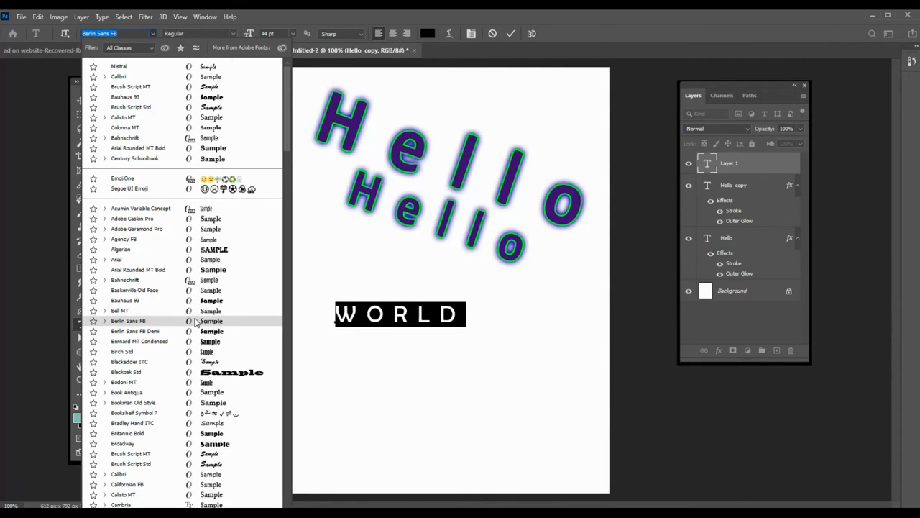
click(193, 316)
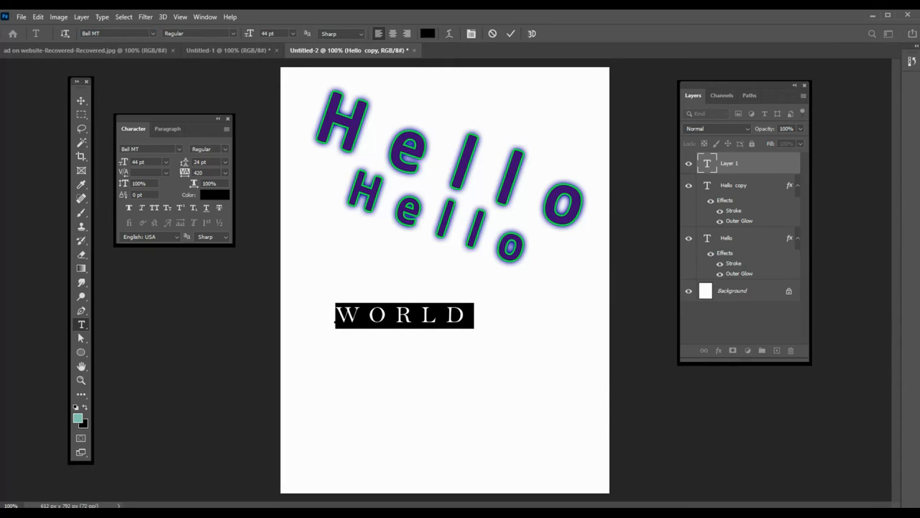
- Open Warp Text for the WORLD text, try several warp styles and choose Rise
click(449, 36)
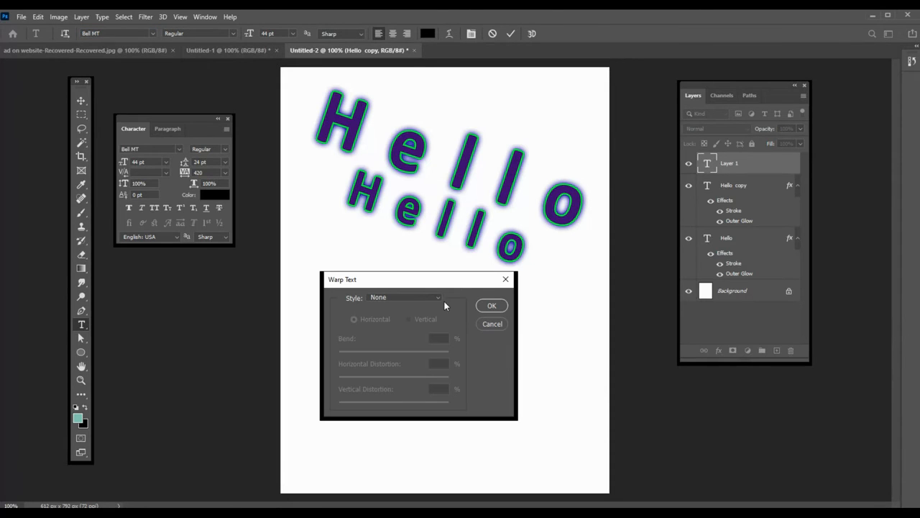
drag(425, 282, 654, 251)
click(669, 266)
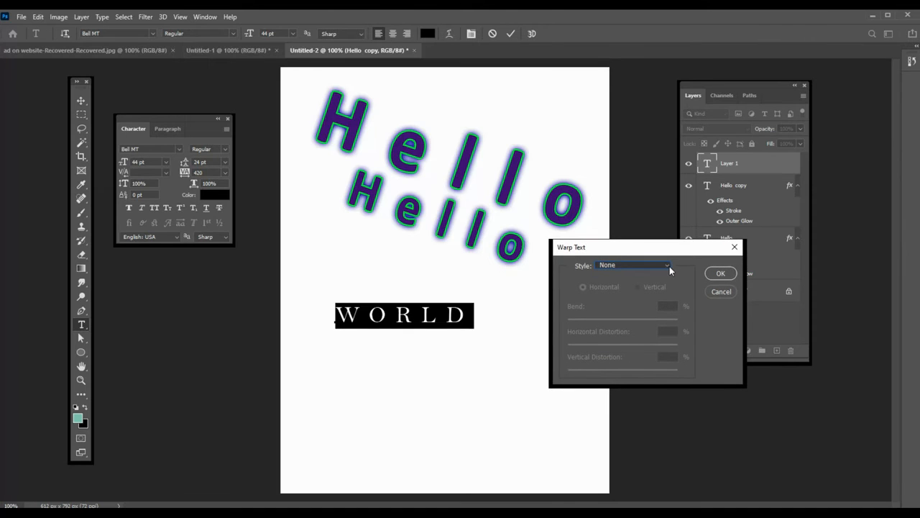
click(624, 388)
key(Down)
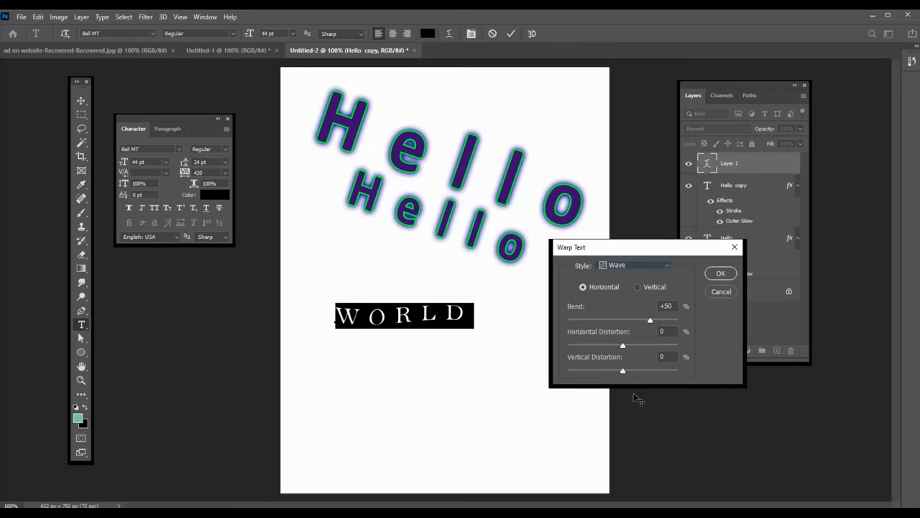
key(Down)
key(Down)
key(Down)
key(Down)
key(Down)
key(Up)
key(Up)
key(Up)
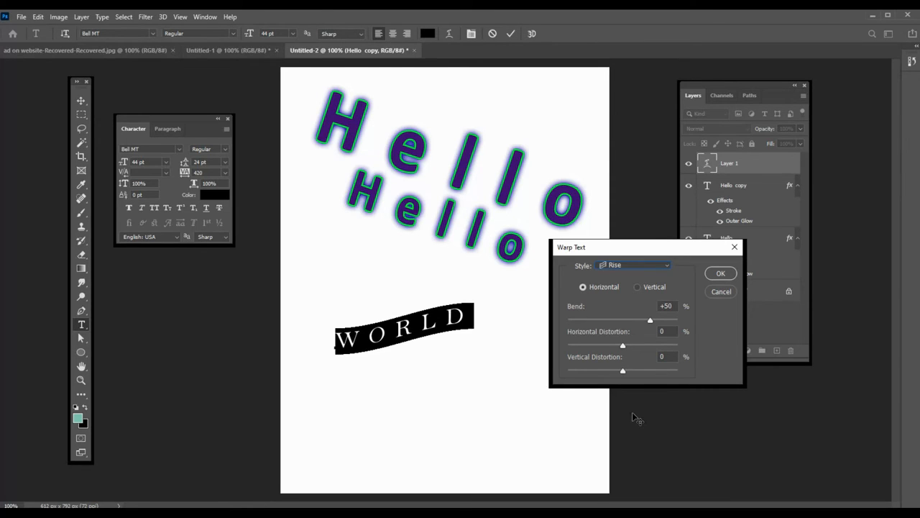
- Adjust the bend of the Rise warp and apply it to the WORLD text
click(638, 320)
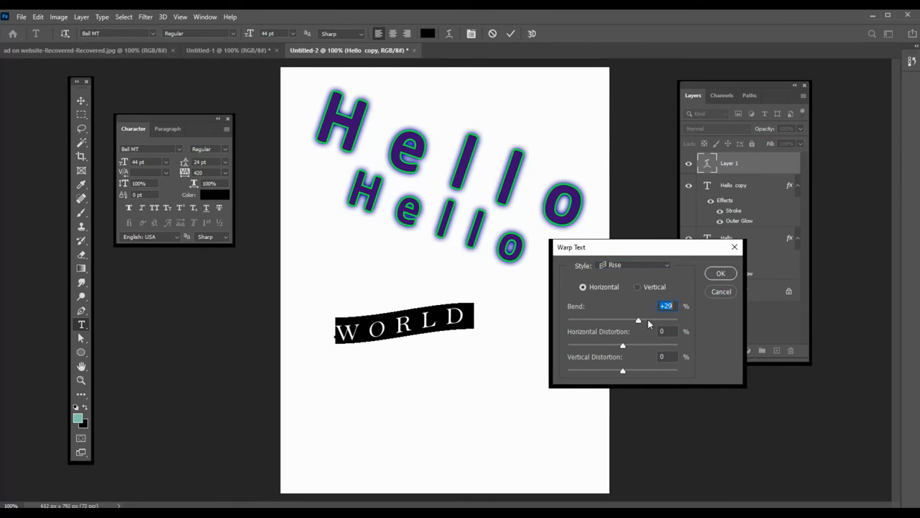
click(721, 272)
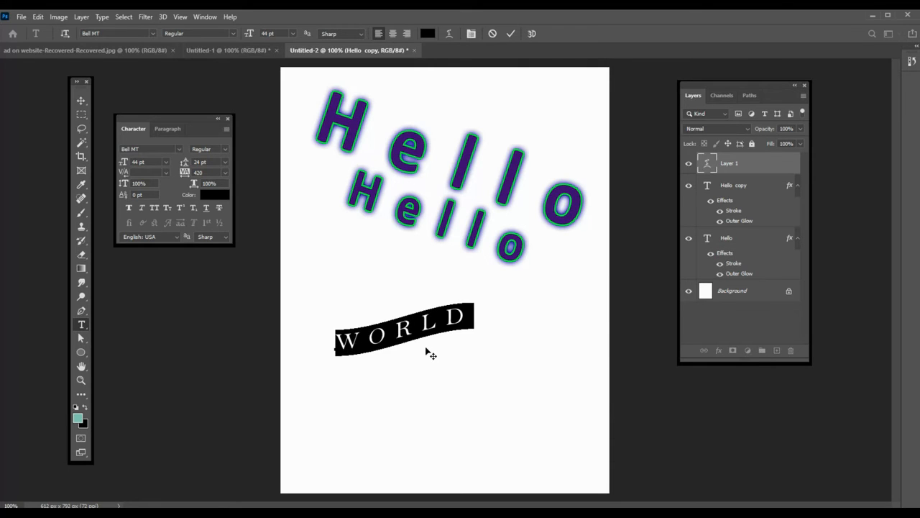
click(426, 304)
- Move the WORLD text up beneath the smaller Hello and place its layer directly above Background
click(81, 101)
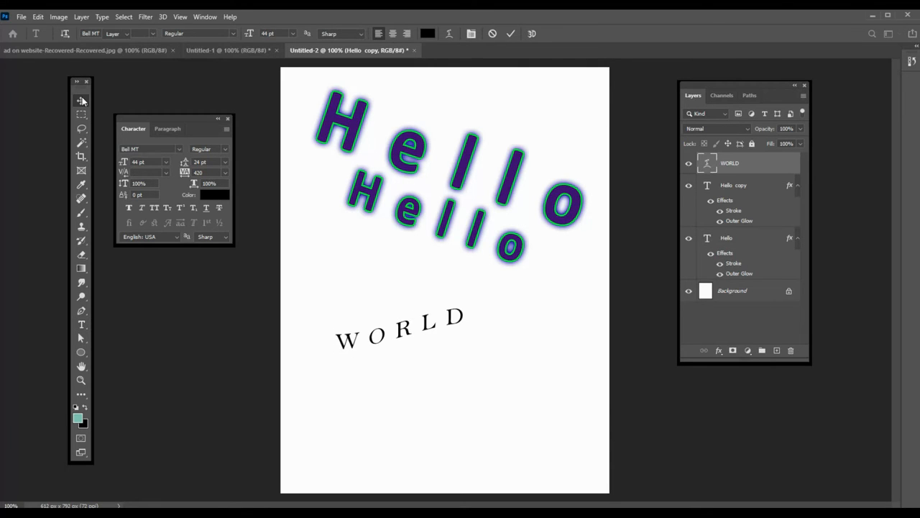
drag(323, 307, 389, 270)
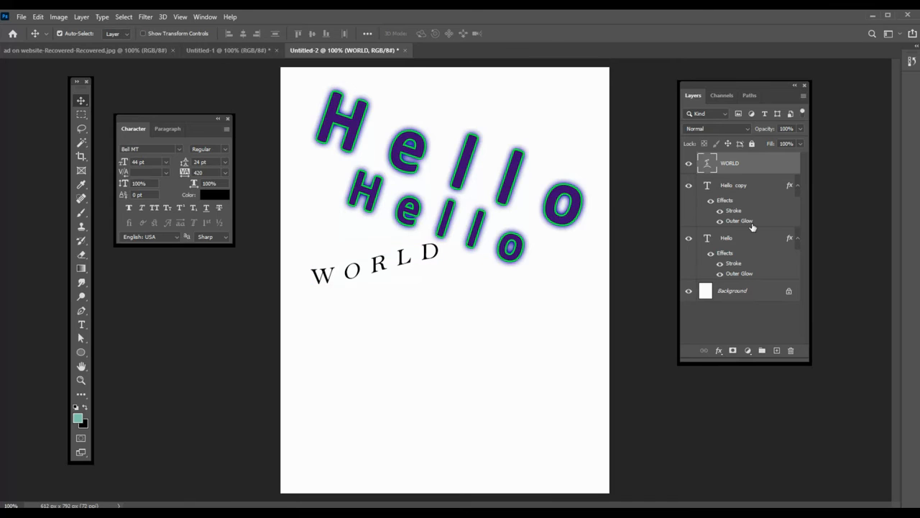
mouse_move(751, 228)
mouse_down()
mouse_move(745, 162)
mouse_move(741, 281)
mouse_up()
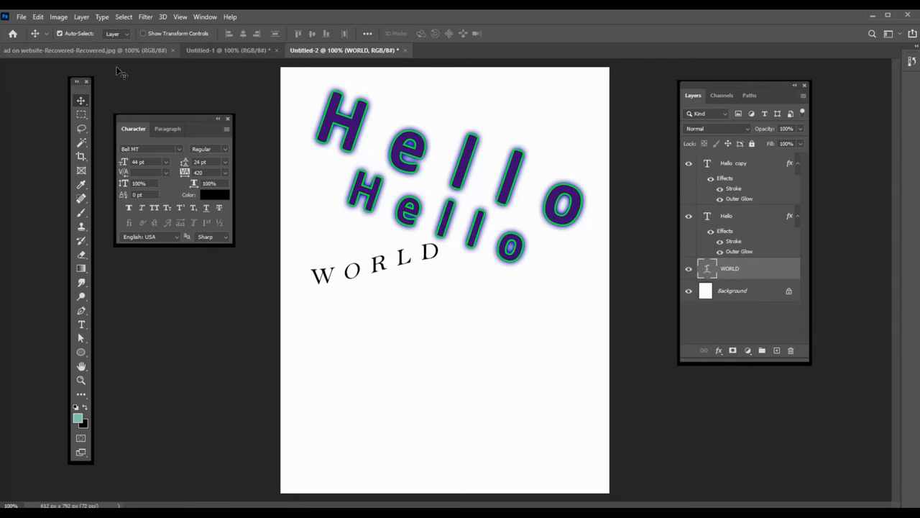
drag(370, 288, 376, 305)
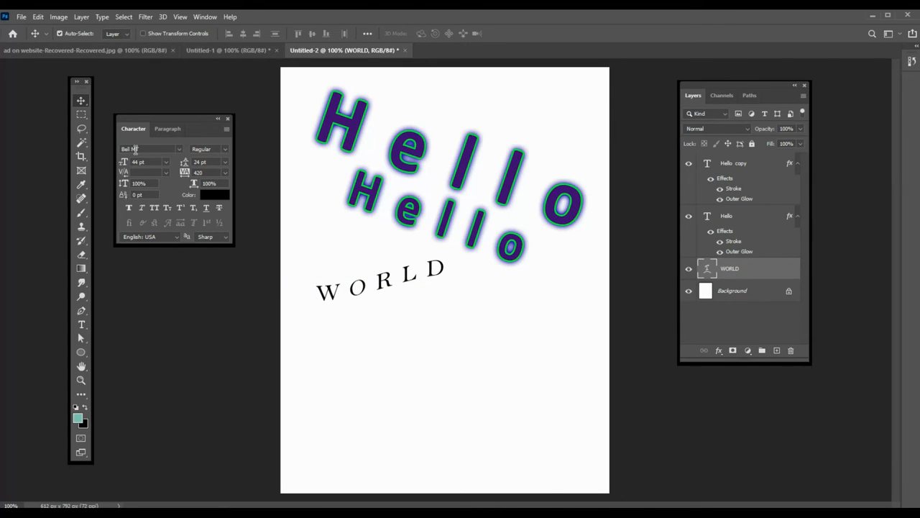
- Set the WORLD text's font to Bauhaus 93 and its tracking to 1360
click(179, 149)
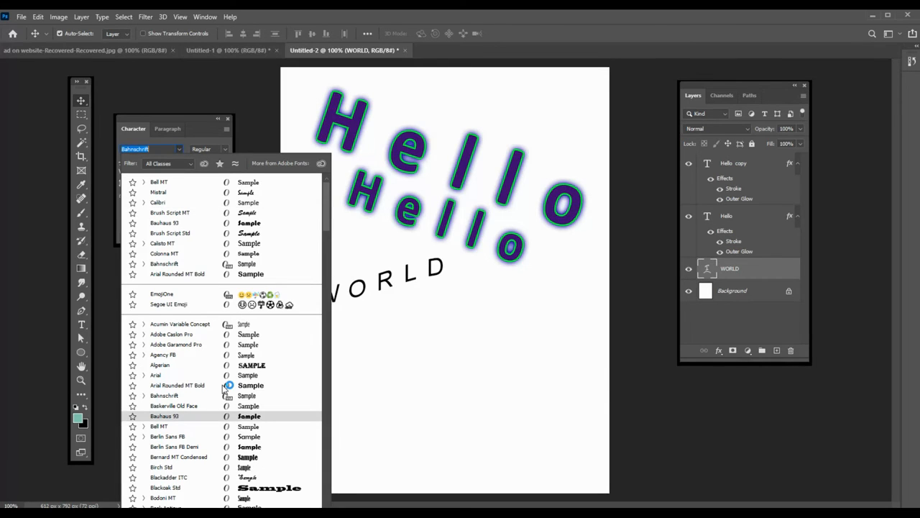
click(225, 415)
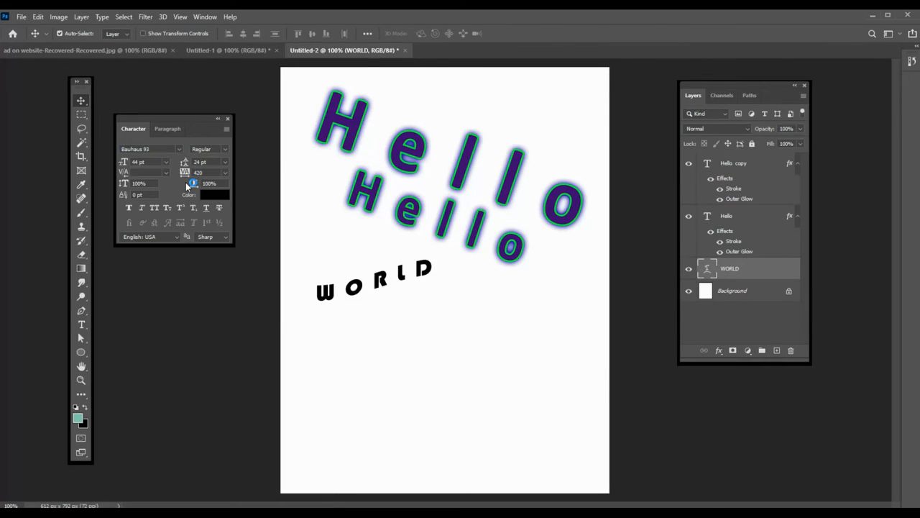
drag(185, 172, 207, 172)
- Change the WORLD text's colour to red
click(212, 197)
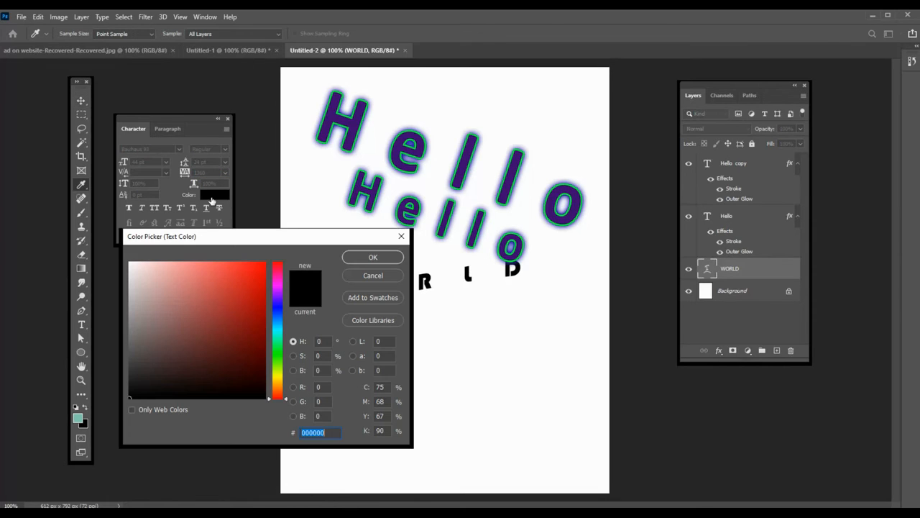
click(242, 292)
key(Return)
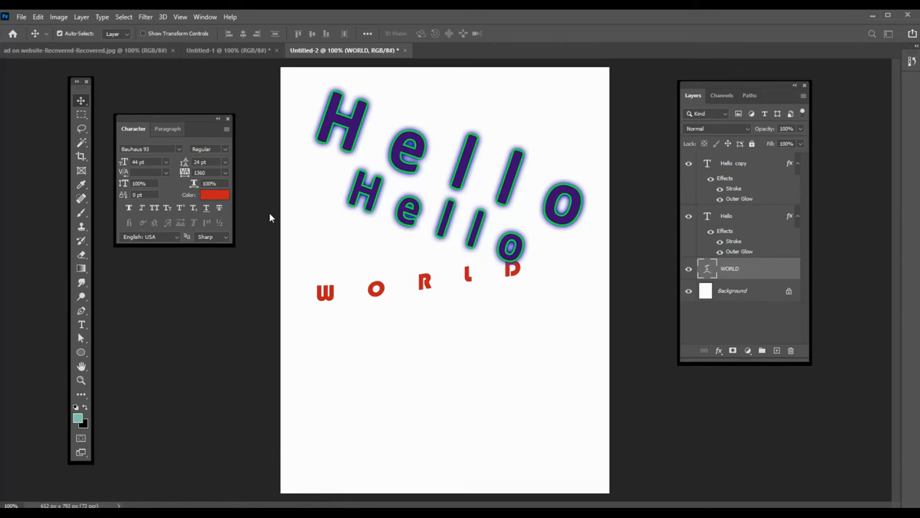
- Reposition the floating Character panel lower down and move the WORLD text near the page's lower edge
drag(154, 118, 171, 170)
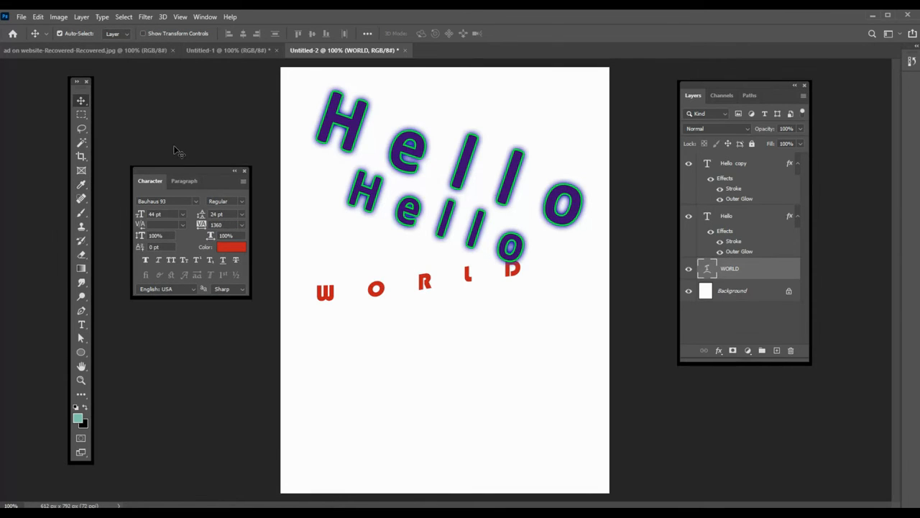
drag(185, 169, 174, 172)
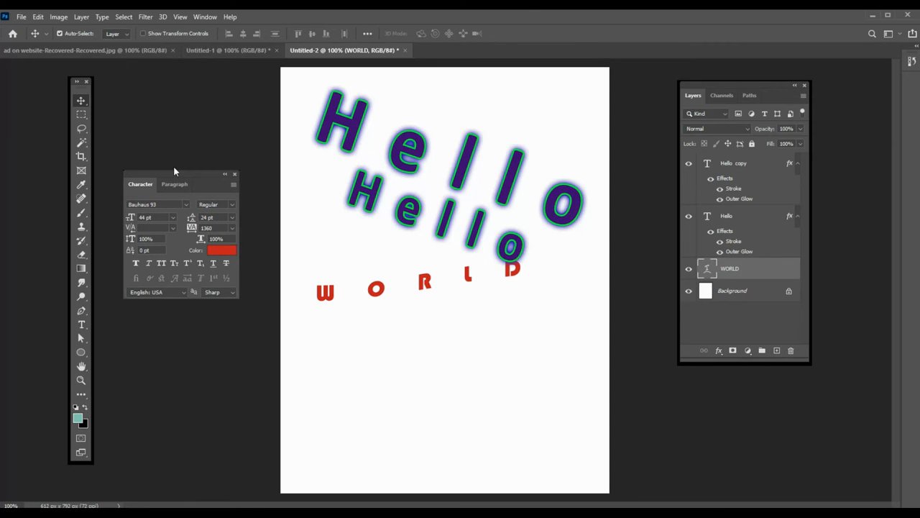
click(83, 327)
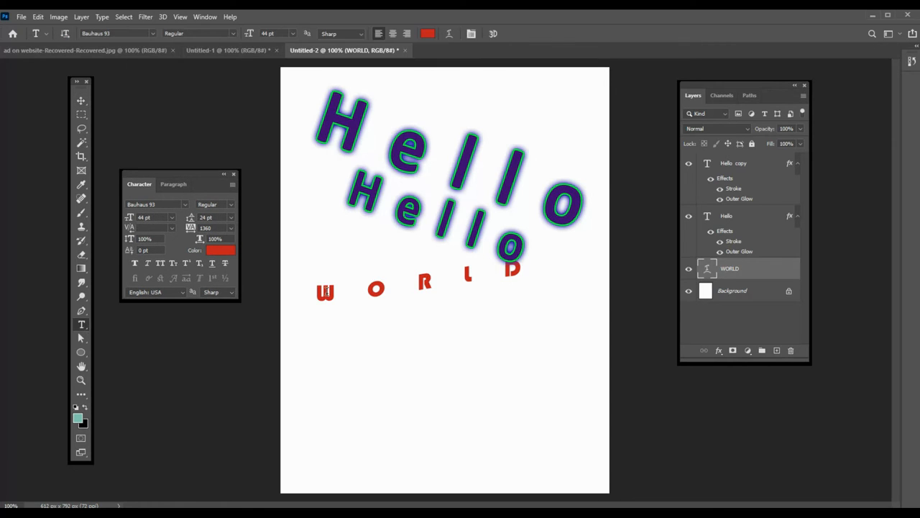
click(87, 102)
drag(415, 310, 470, 422)
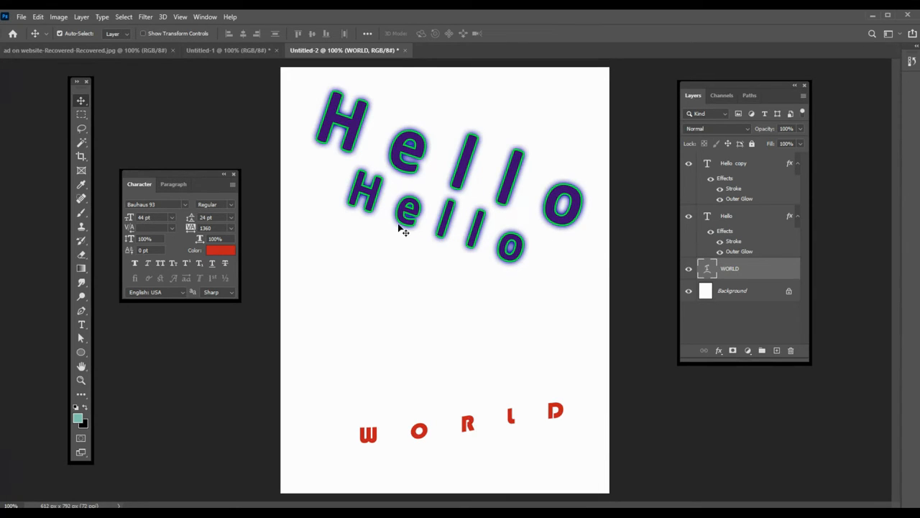
click(39, 19)
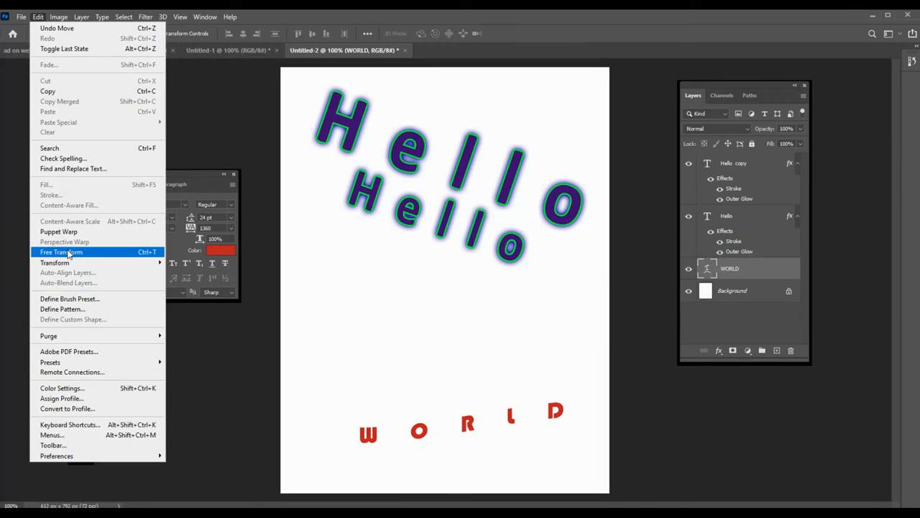
click(197, 171)
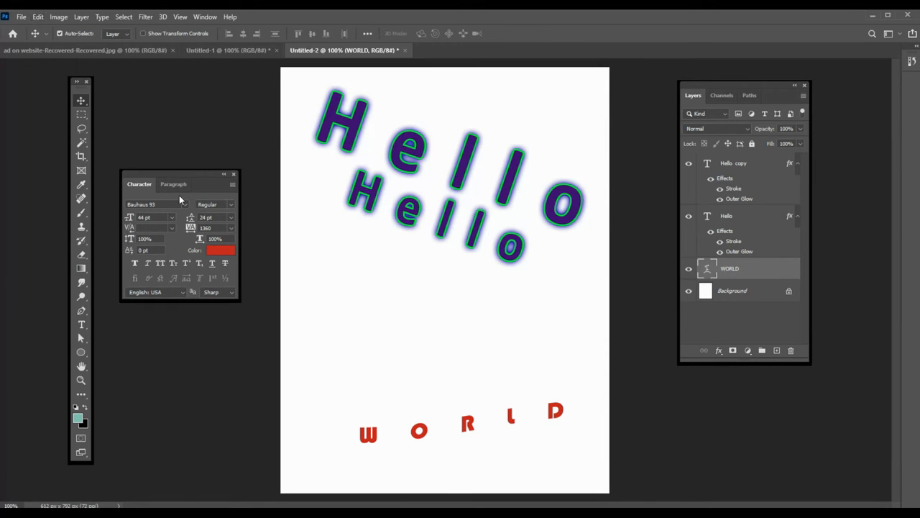
click(81, 325)
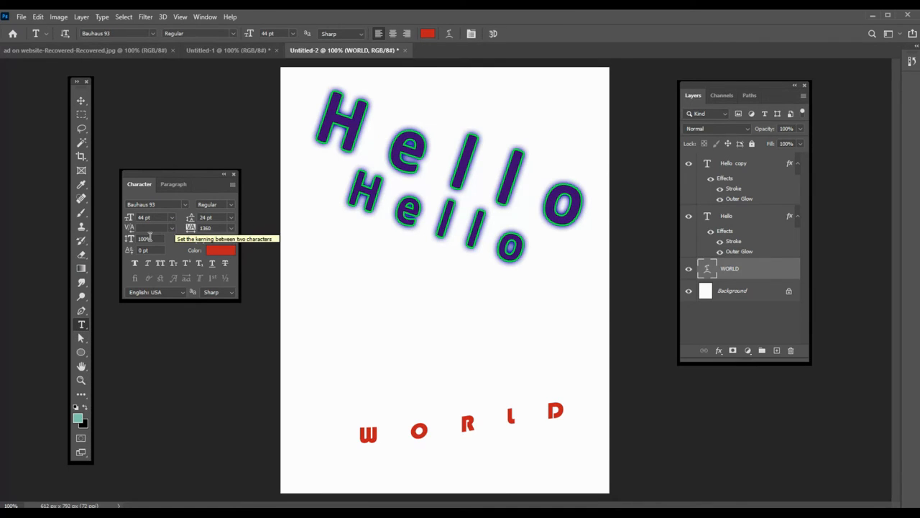
click(318, 261)
key(Delete)
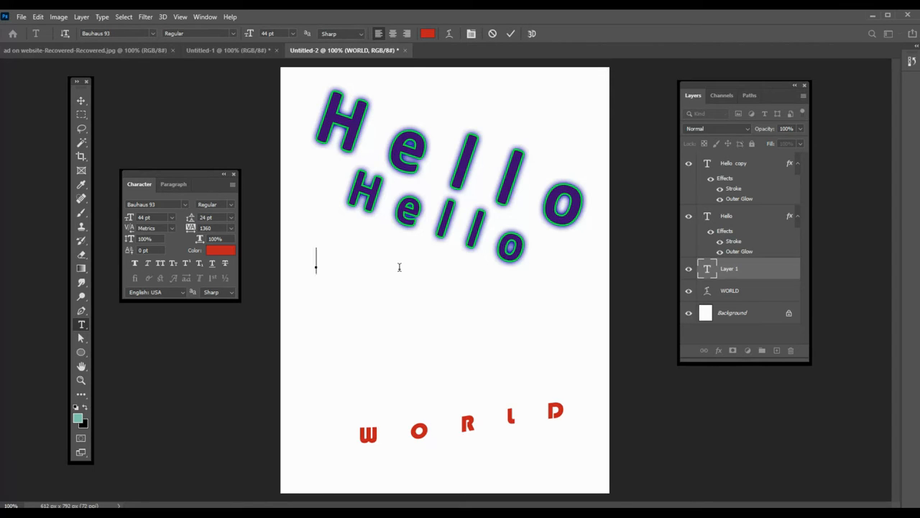
text(Today I)
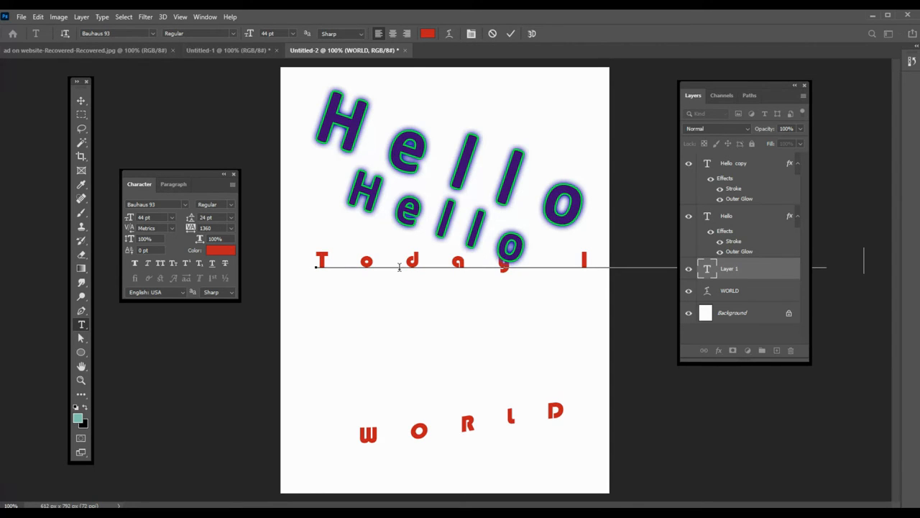
click(230, 228)
click(219, 294)
click(406, 259)
click(81, 102)
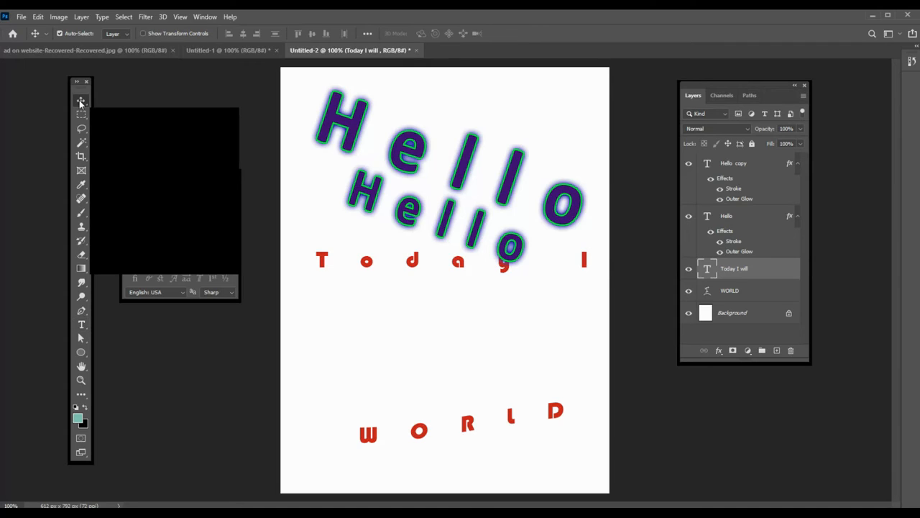
drag(764, 277, 791, 351)
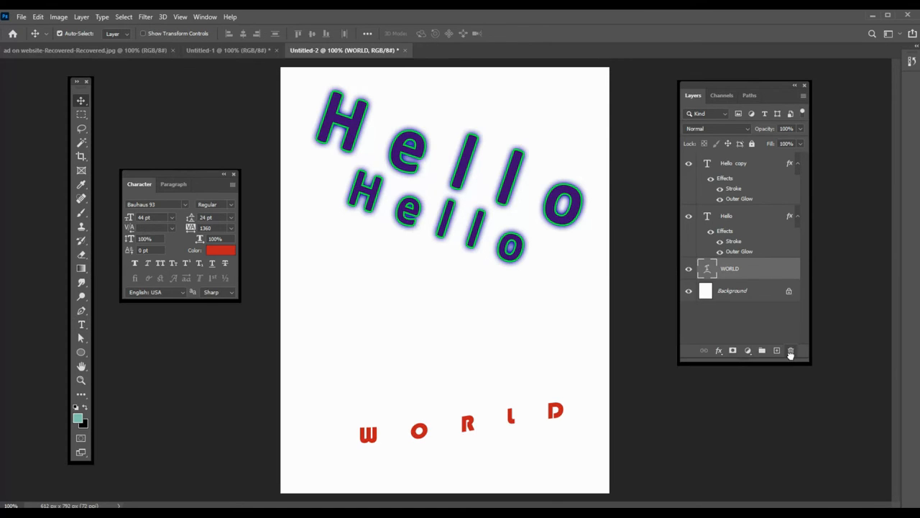
- Set the WORLD text's tracking to 0 and add the text "Today I will make sure to be kind to everyone!" mid-page
click(231, 228)
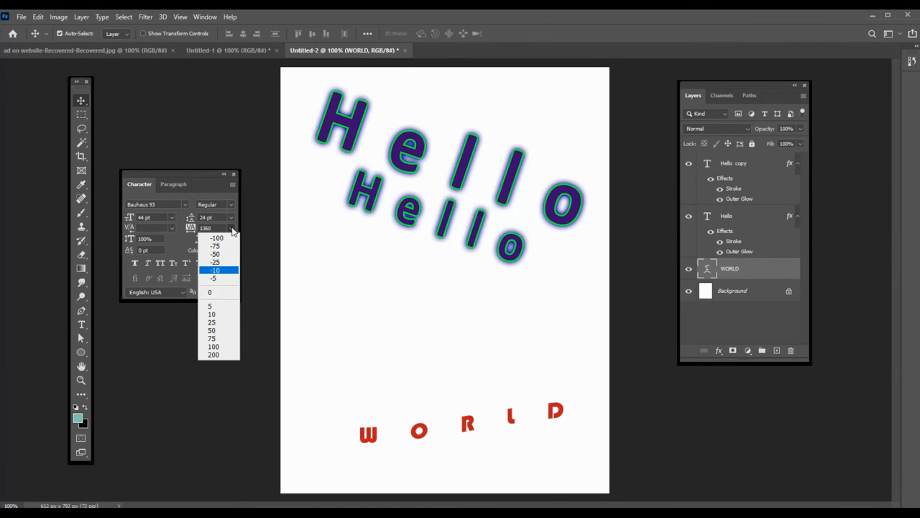
click(216, 292)
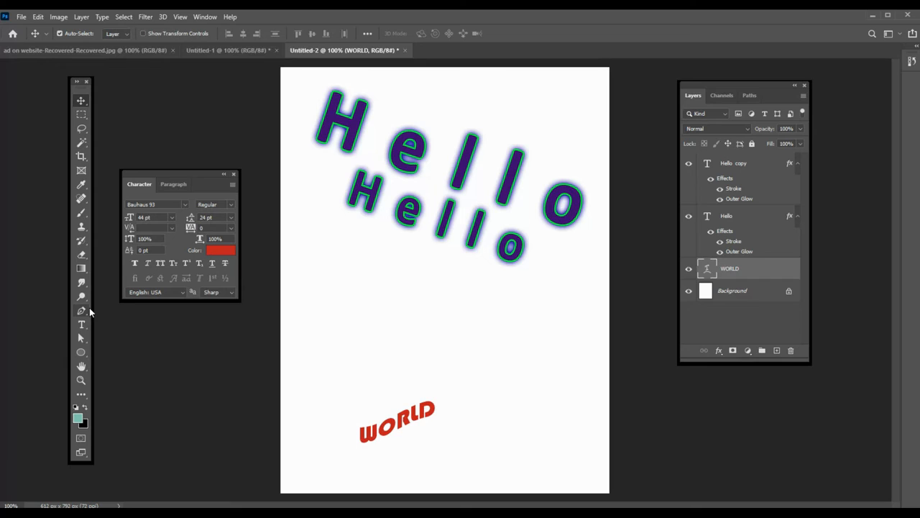
click(82, 324)
click(345, 315)
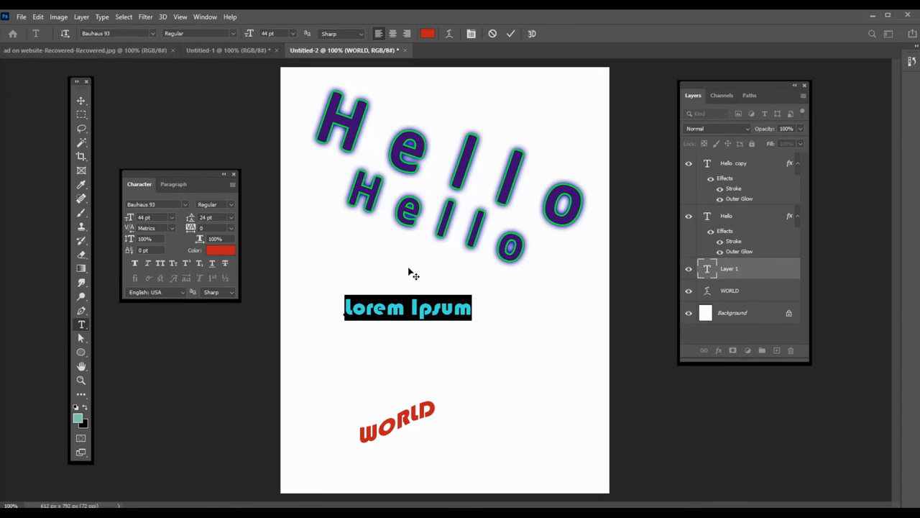
text(Today I)
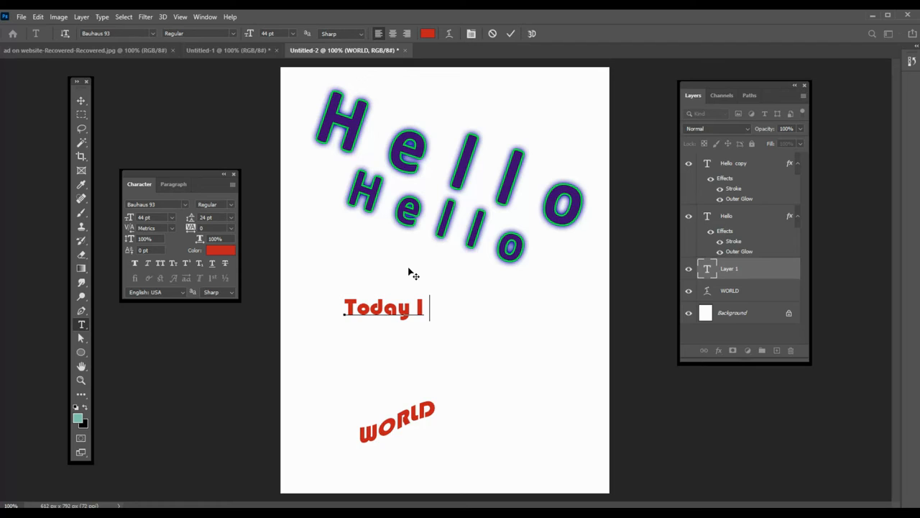
text( will make)
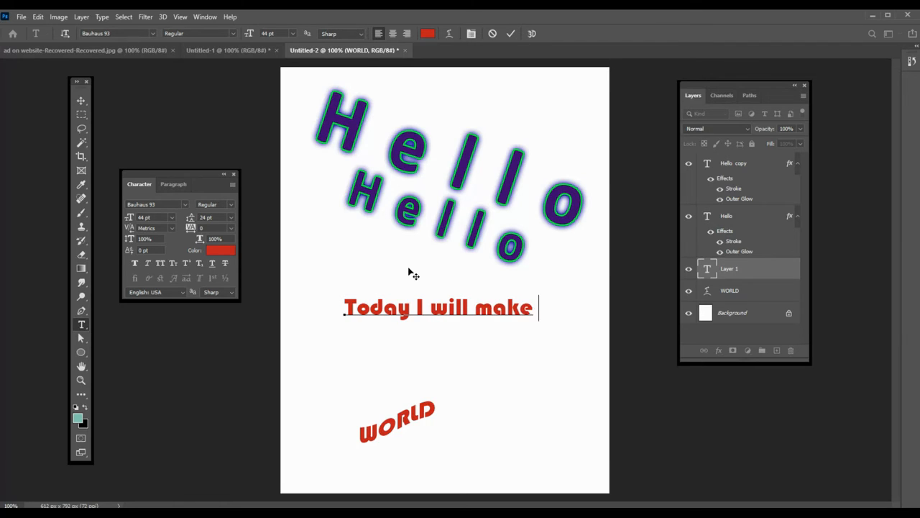
text( sure to be k)
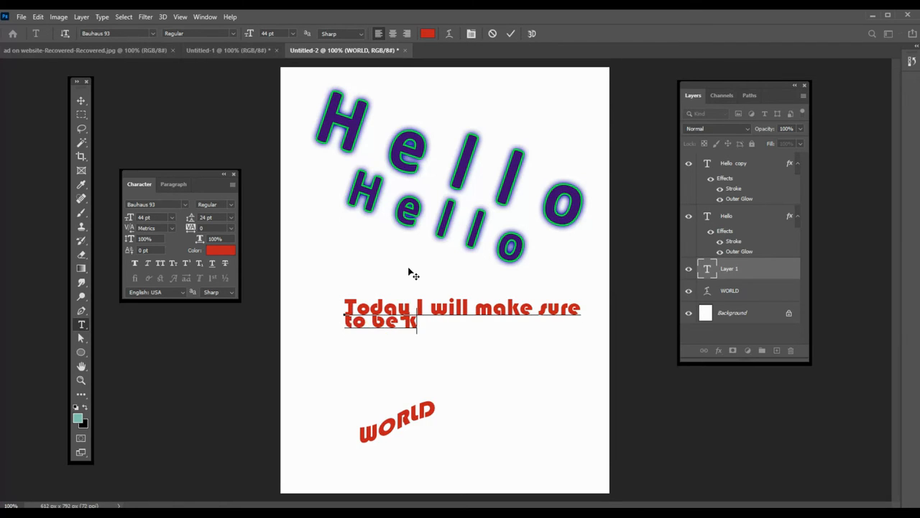
text(ind to ever)
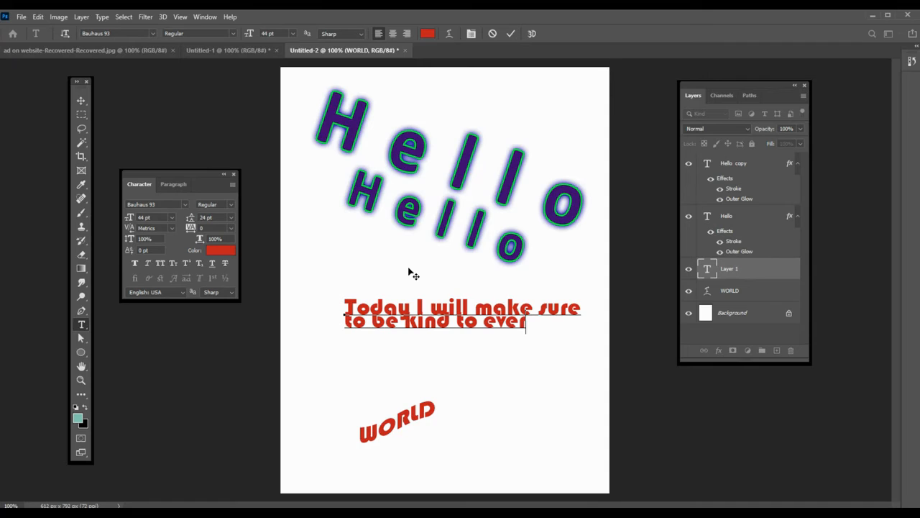
text(yone)
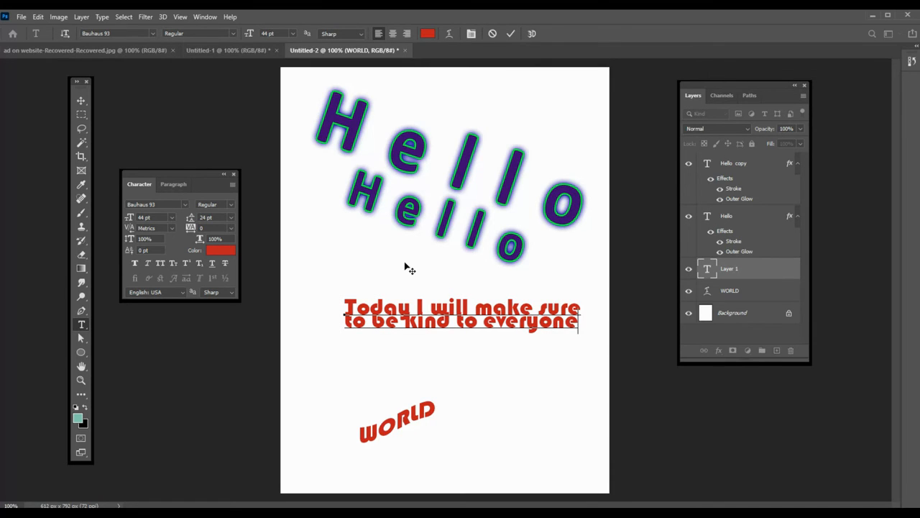
text(!)
- Set the leading of the whole new sentence to 50 pt, after trying 11 pt and 36 pt
click(231, 218)
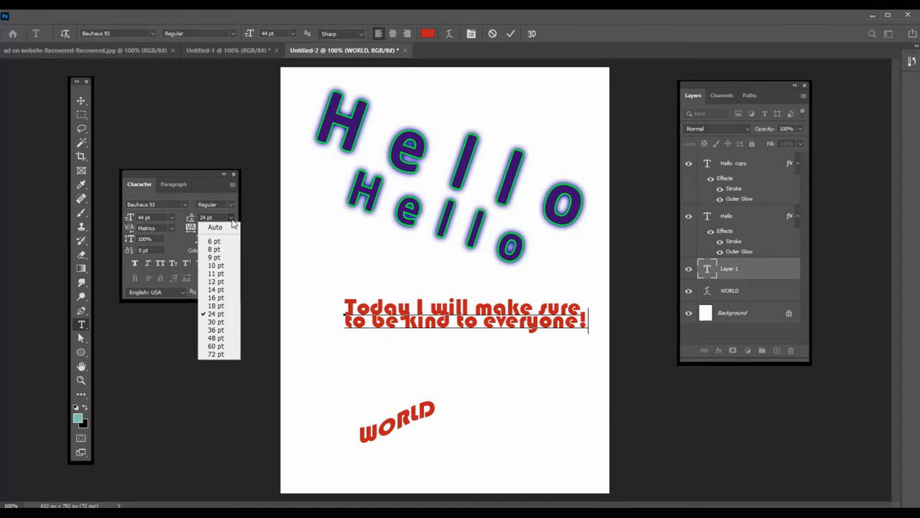
click(230, 227)
click(527, 322)
drag(589, 322, 575, 321)
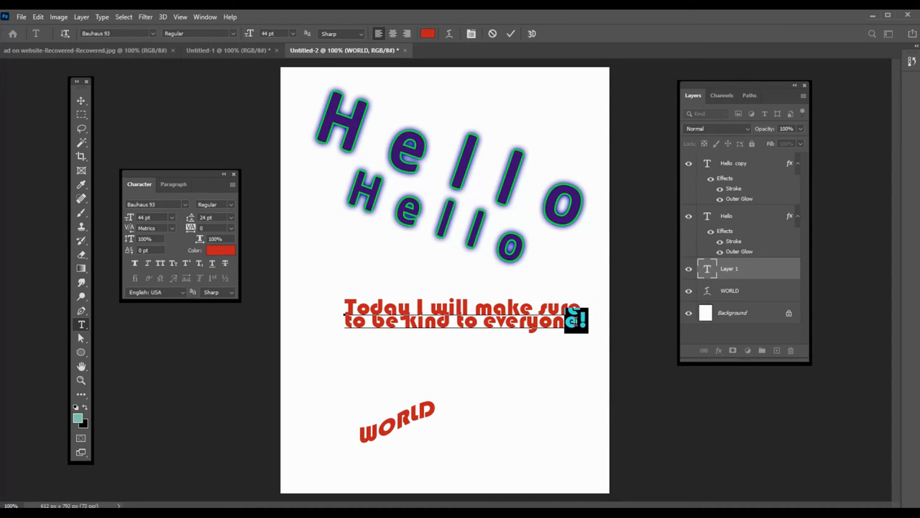
key(ctrl+a)
click(231, 218)
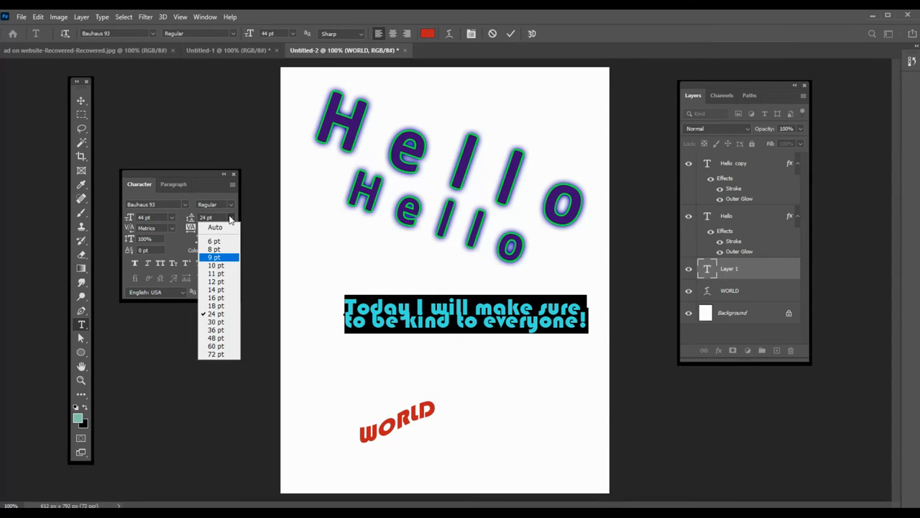
click(219, 273)
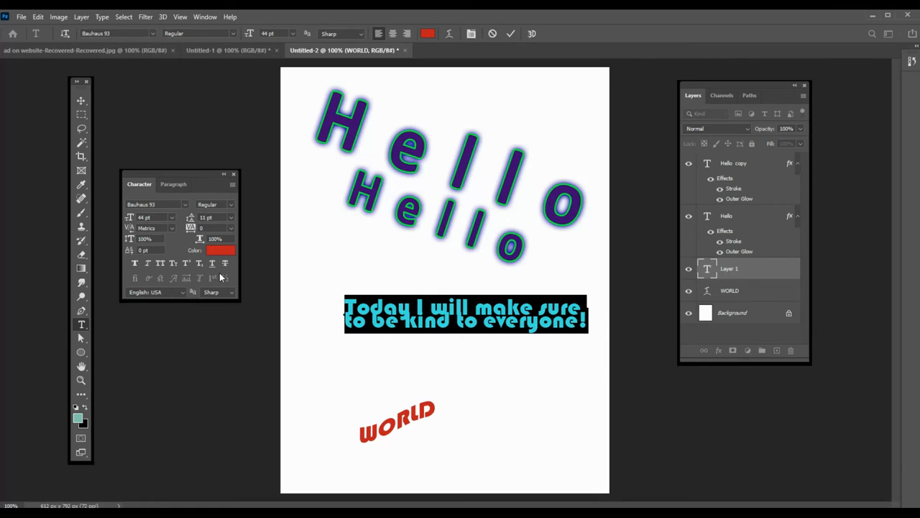
click(230, 214)
click(220, 330)
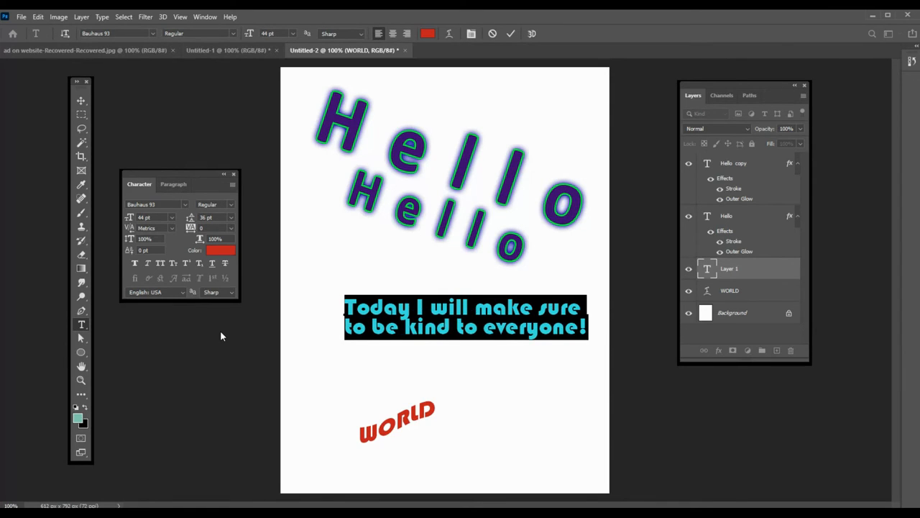
mouse_move(194, 218)
mouse_down()
mouse_move(213, 219)
mouse_move(200, 218)
mouse_up()
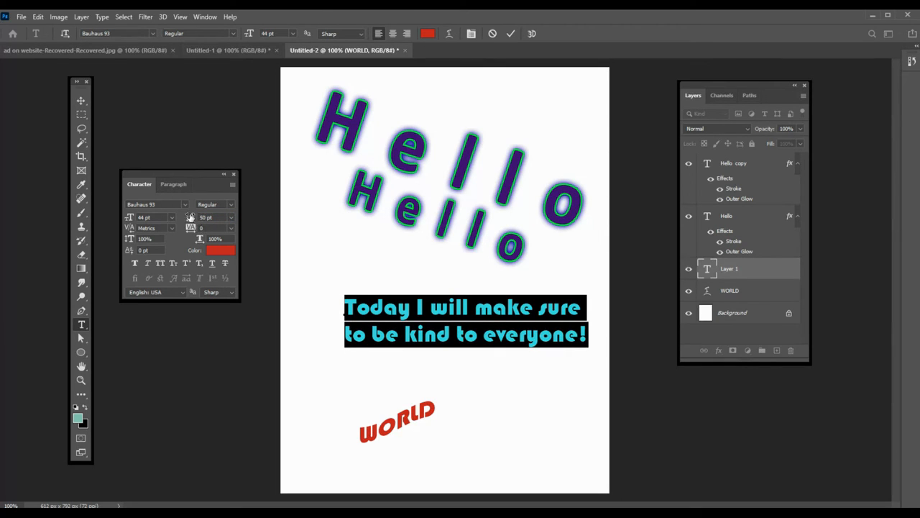
- Tighten the tracking of the second line, "to be kind to everyone!", to -60
click(509, 315)
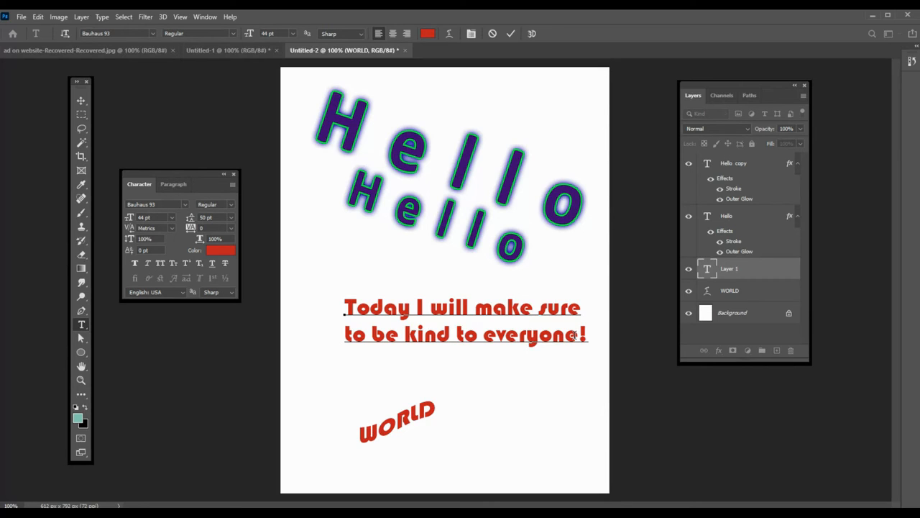
drag(594, 337, 352, 335)
triple_click(419, 335)
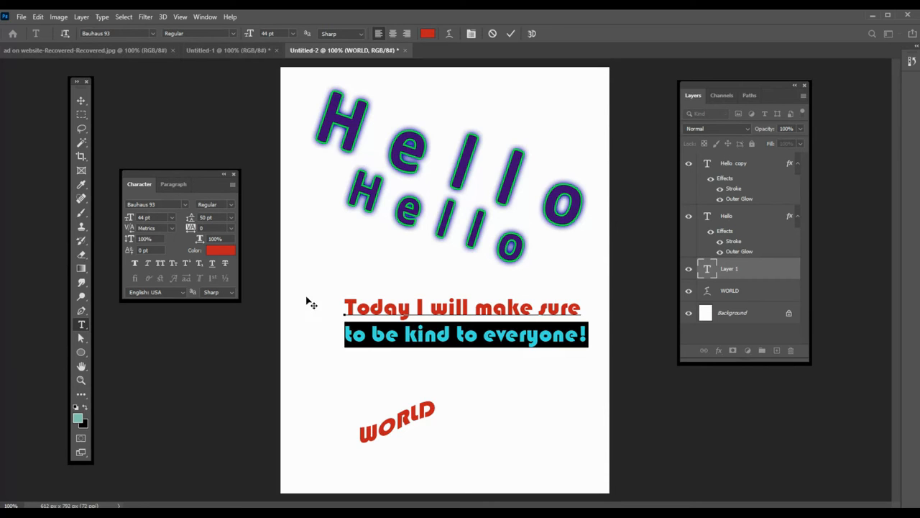
click(193, 229)
drag(192, 229, 193, 230)
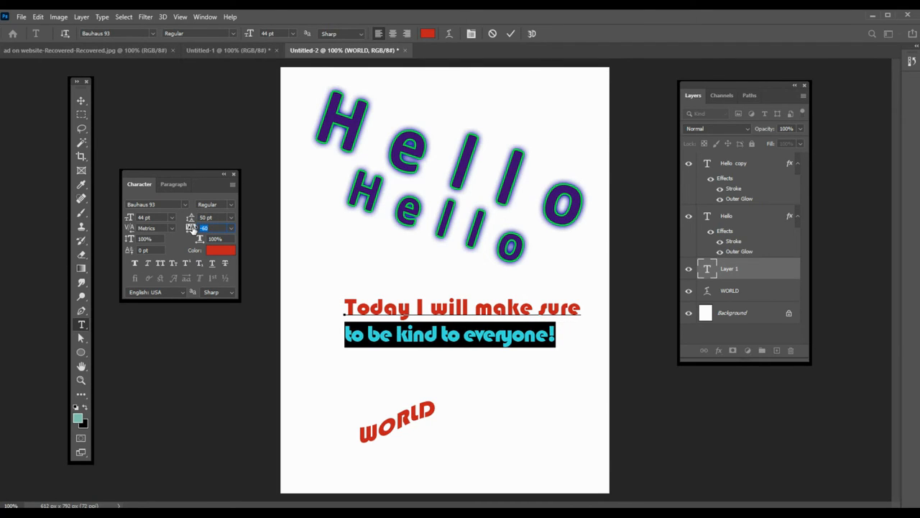
click(374, 321)
- Set the tracking of the first line, "Today I will make sure", to -60
click(582, 310)
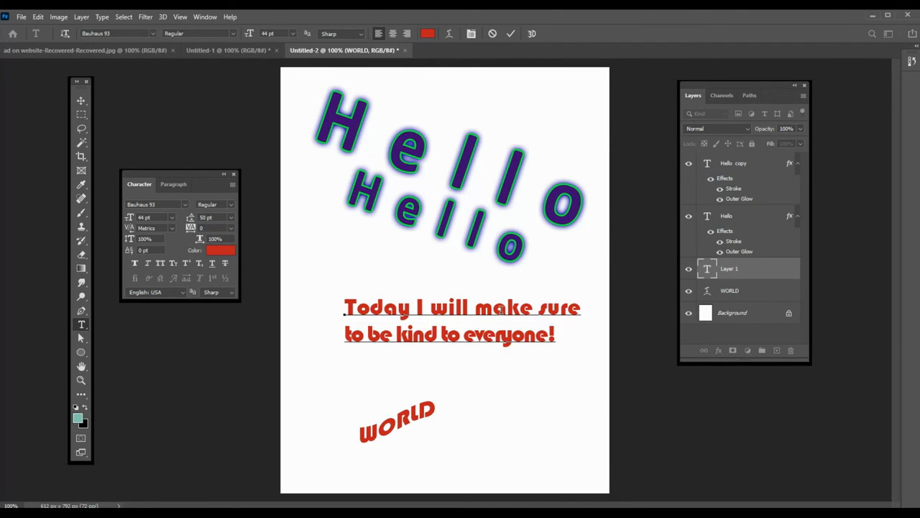
drag(583, 311, 340, 304)
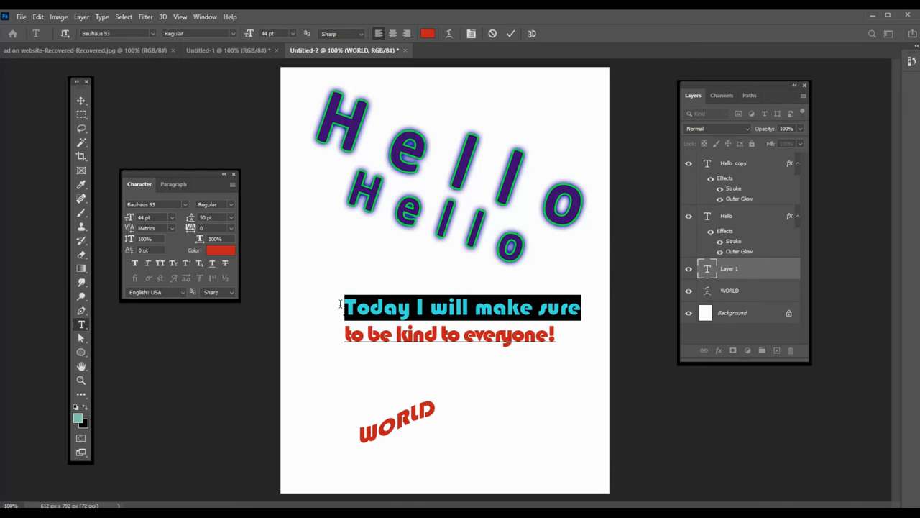
drag(194, 229, 190, 229)
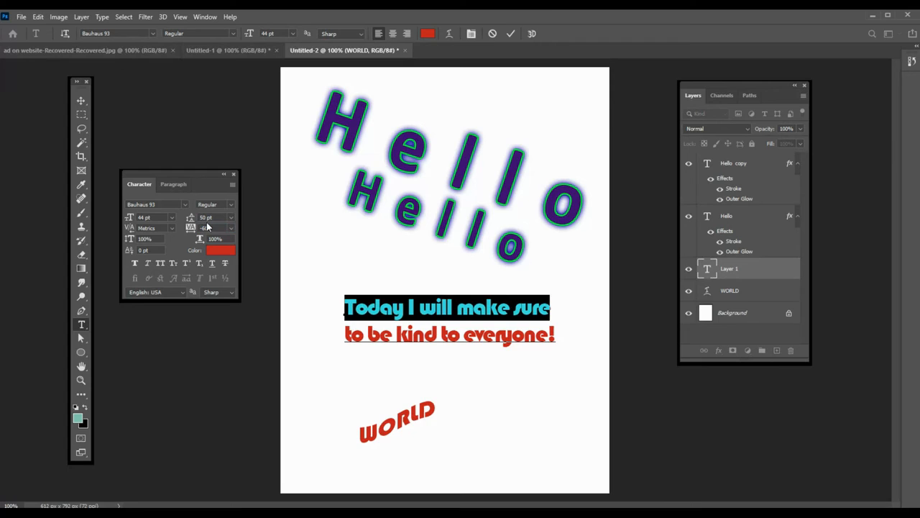
click(480, 310)
drag(565, 332, 342, 319)
click(398, 322)
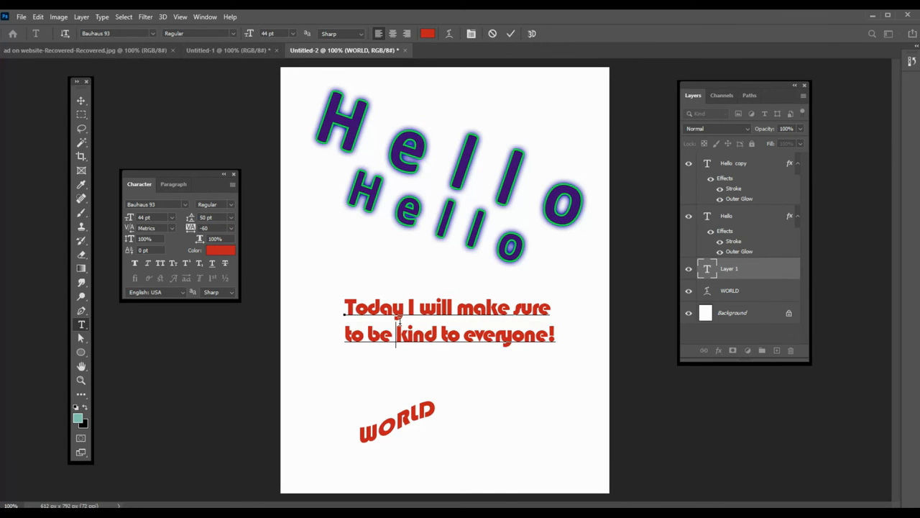
- Match the first line's width to the second by setting its tracking to -50, after trying -55
click(552, 307)
drag(552, 321, 316, 274)
click(214, 228)
text(-55)
key(Return)
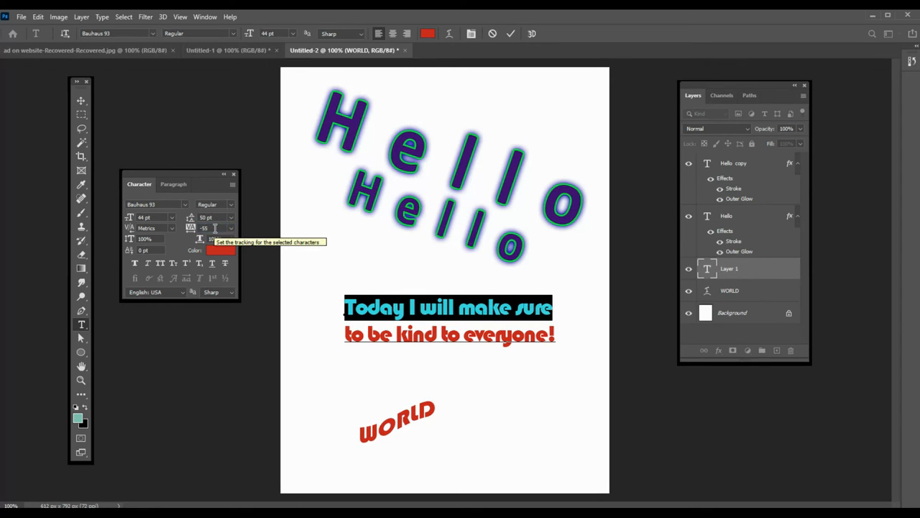
key(Return)
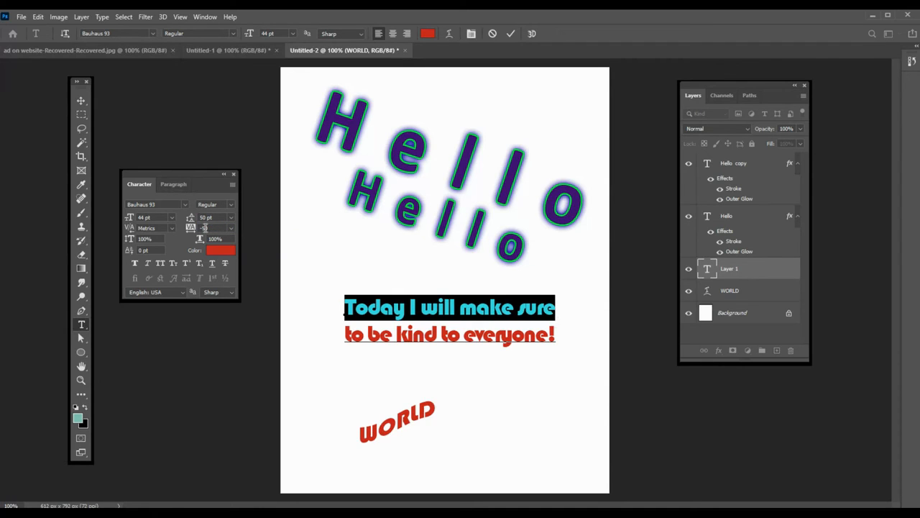
- Move the two-line sentence up and left beneath the smaller Hello, and delete the T from "Today"
click(81, 100)
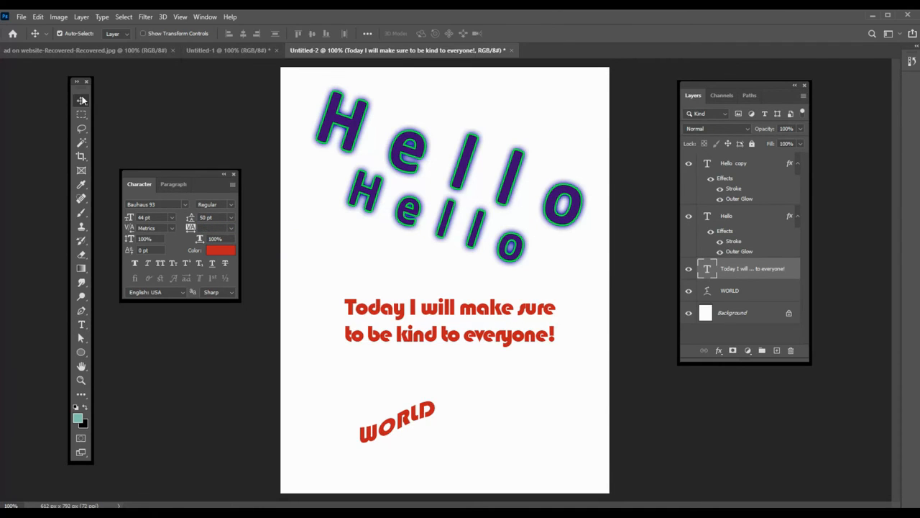
drag(513, 337, 468, 308)
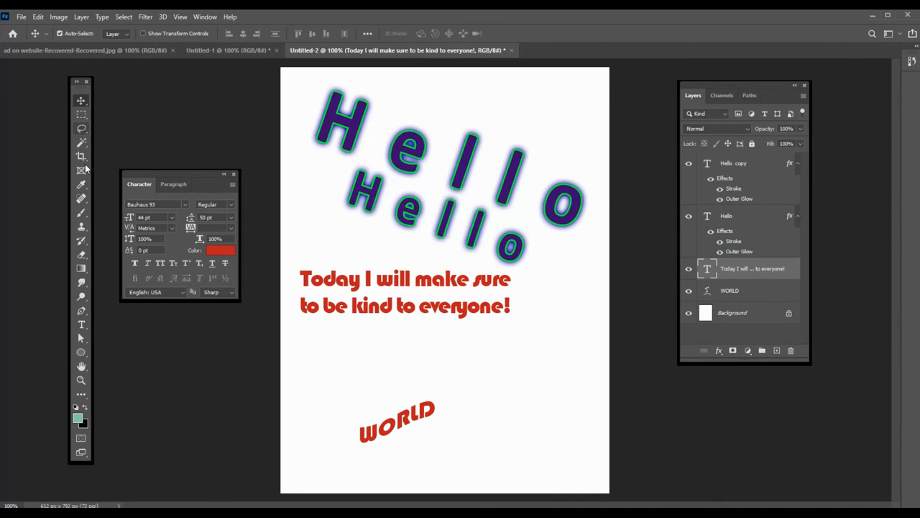
click(82, 326)
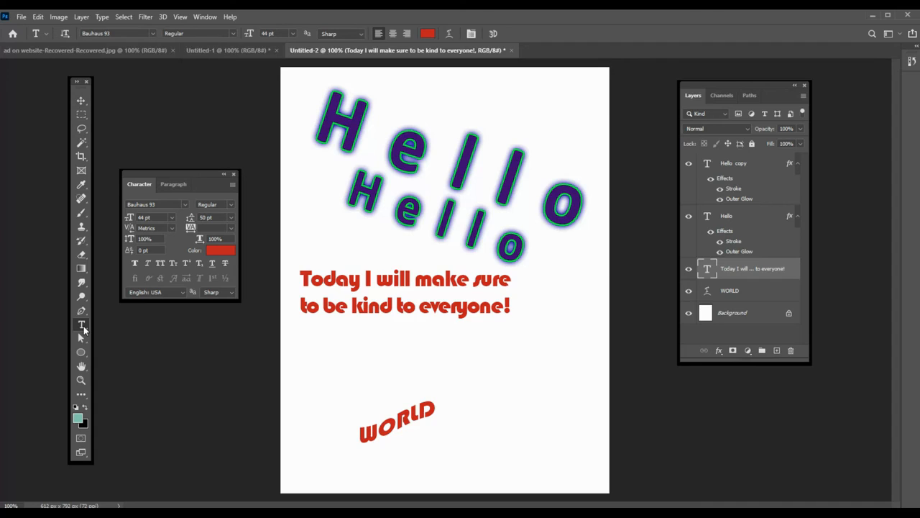
click(304, 282)
drag(310, 279, 299, 280)
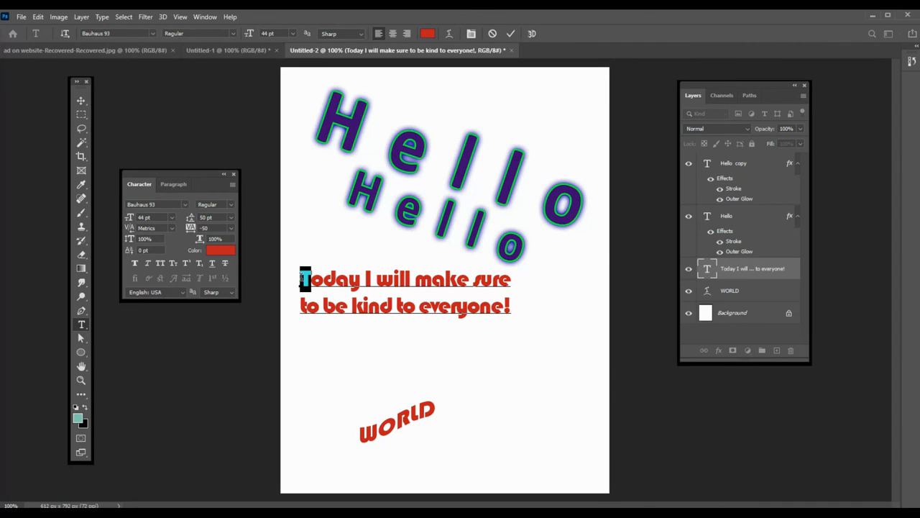
key(BackSpace)
click(82, 100)
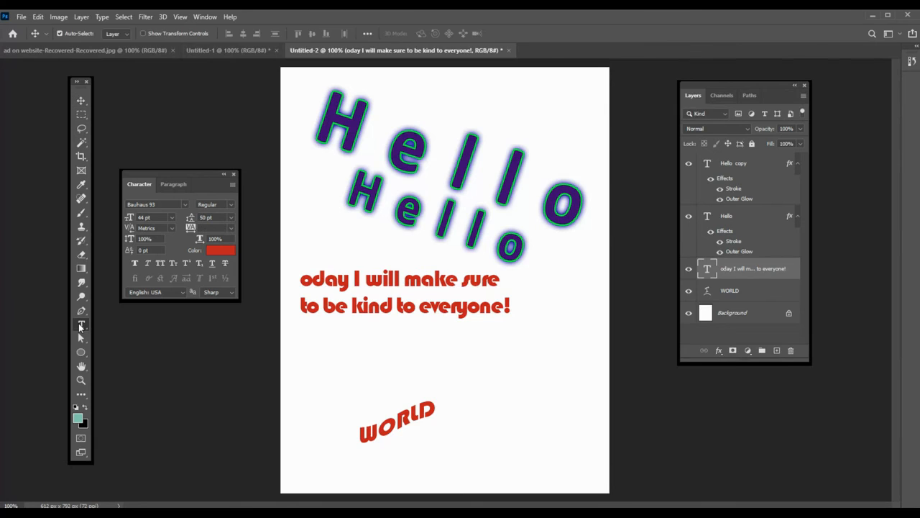
- Add a separate letter T below the sentence and enlarge it with Free Transform to about 141 pt
key(t)
click(333, 355)
text(T)
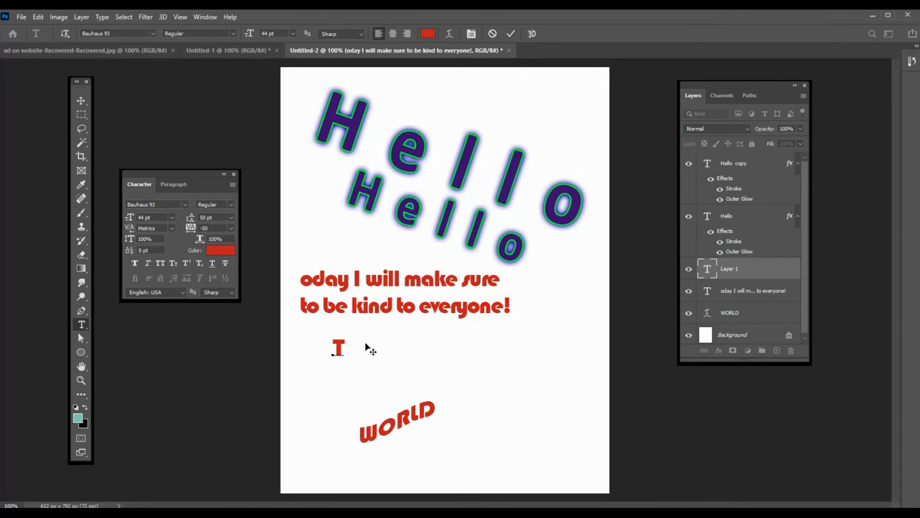
click(82, 103)
click(38, 17)
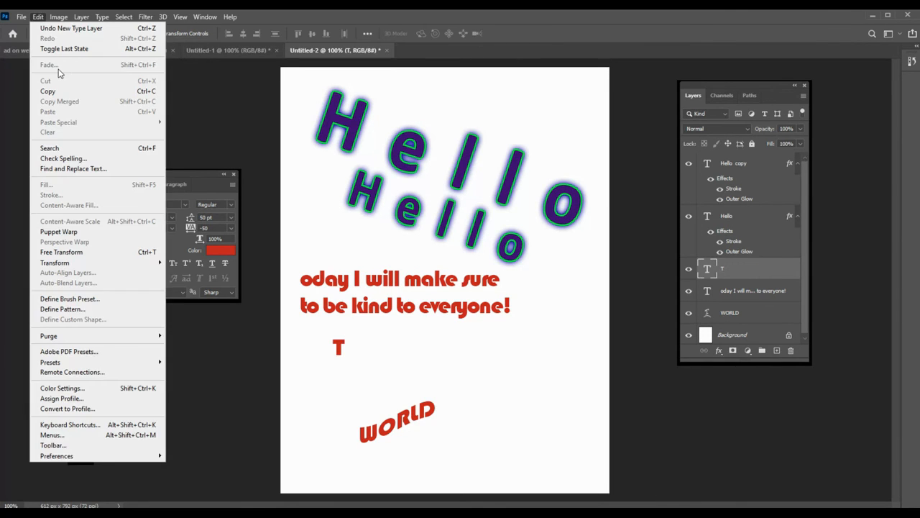
click(98, 252)
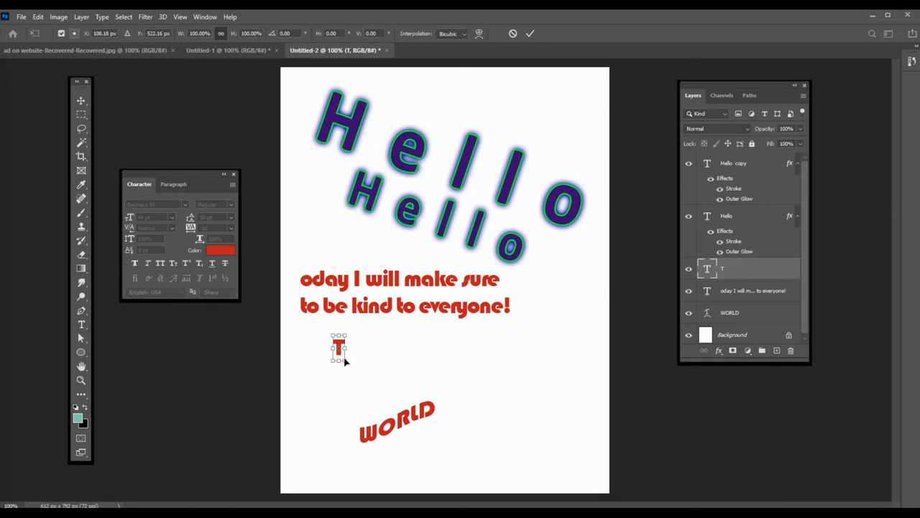
drag(344, 362, 371, 400)
key(Return)
- Indent the sentence's first line with leading spaces and move the large T in front of "oday" as an oversized initial
click(81, 324)
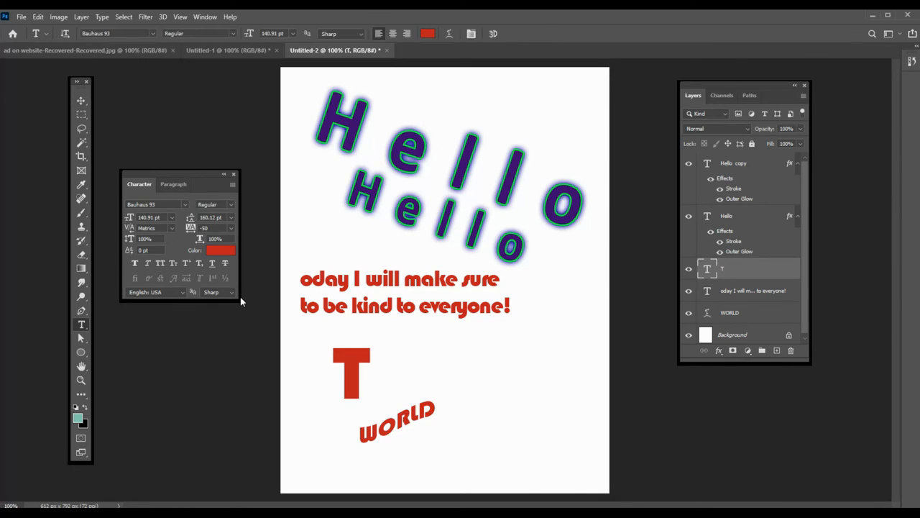
click(301, 282)
text(T)
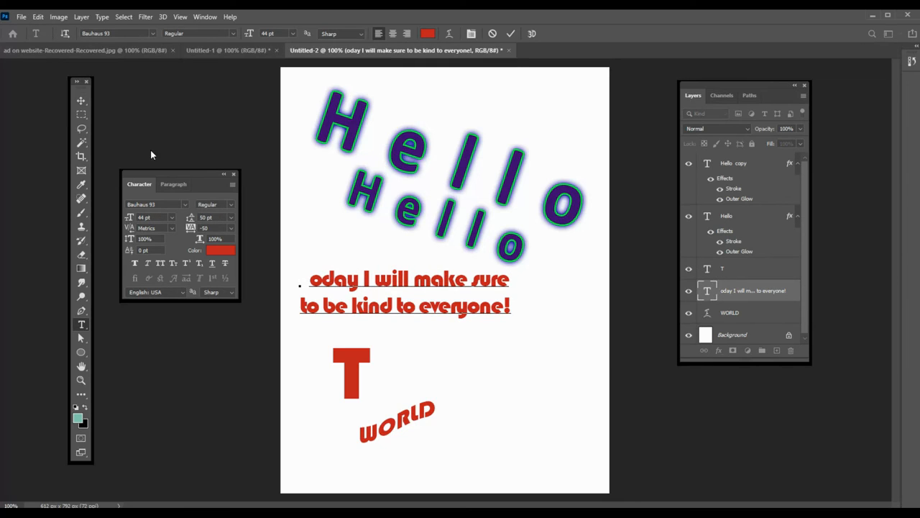
click(82, 102)
drag(349, 381, 307, 261)
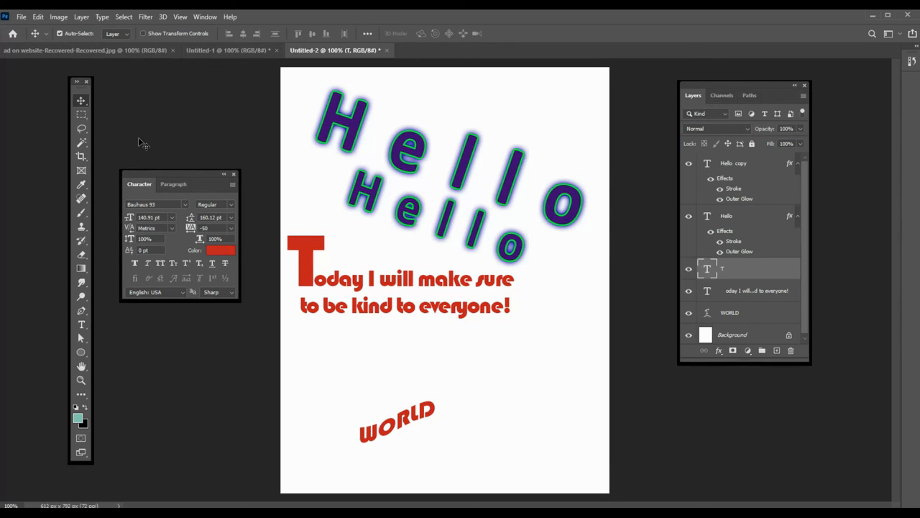
- Try the vertical and horizontal type tools, placing horizontal Lorem Ipsum placeholder text below the sentence's end
click(85, 328)
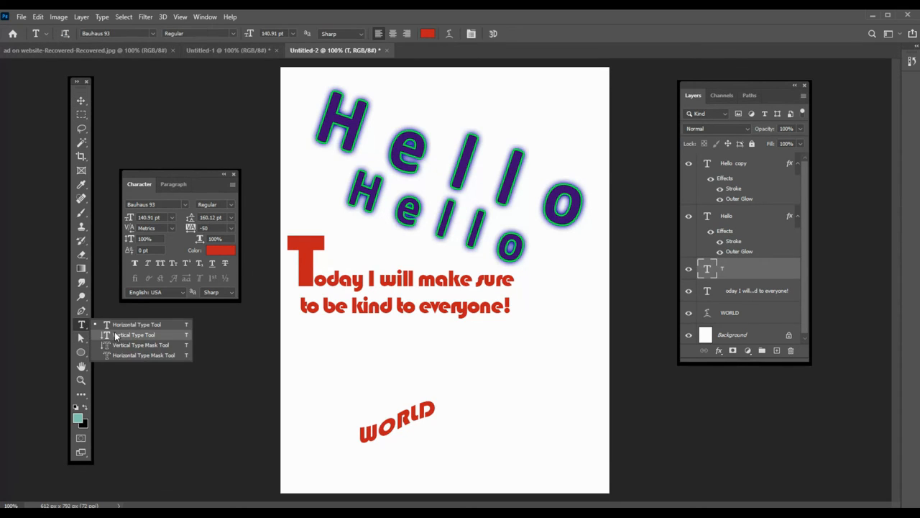
click(115, 336)
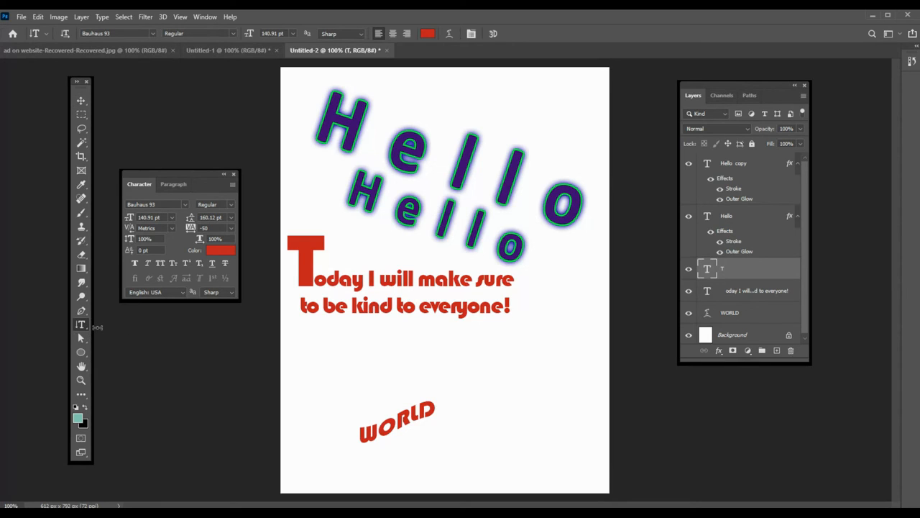
click(87, 326)
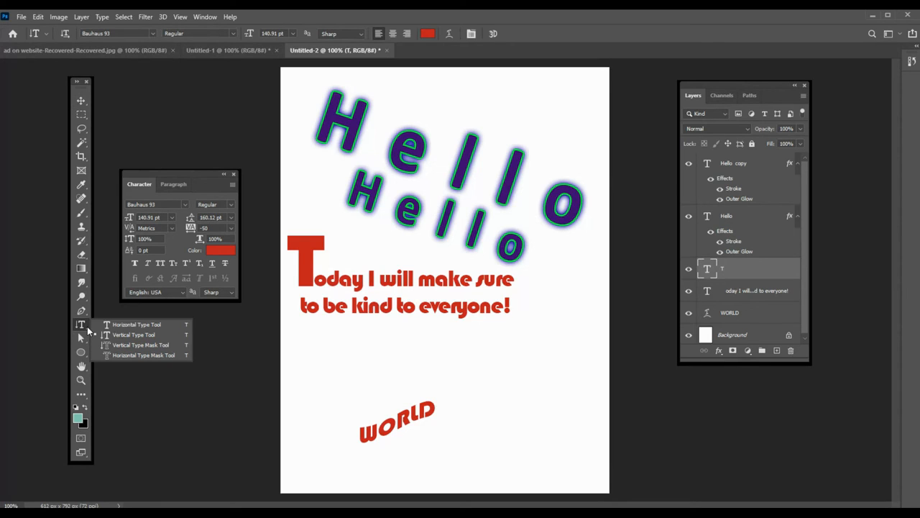
click(124, 324)
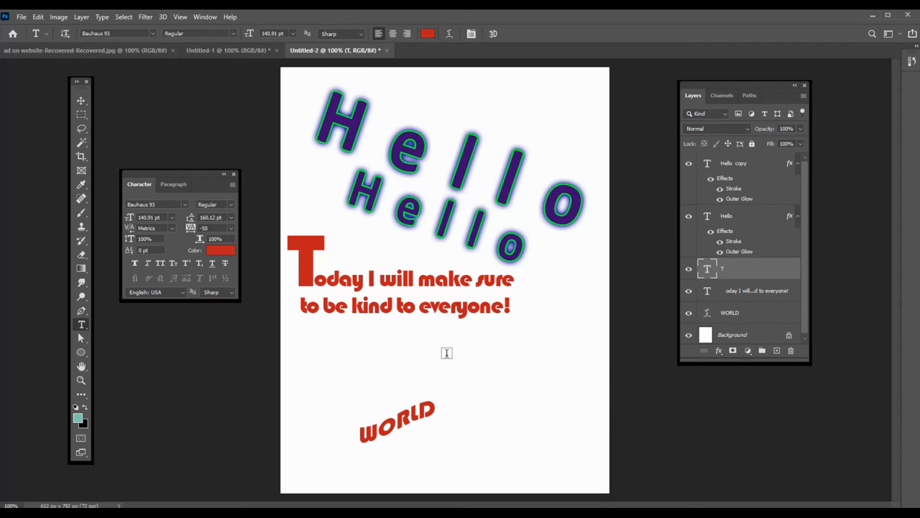
click(527, 352)
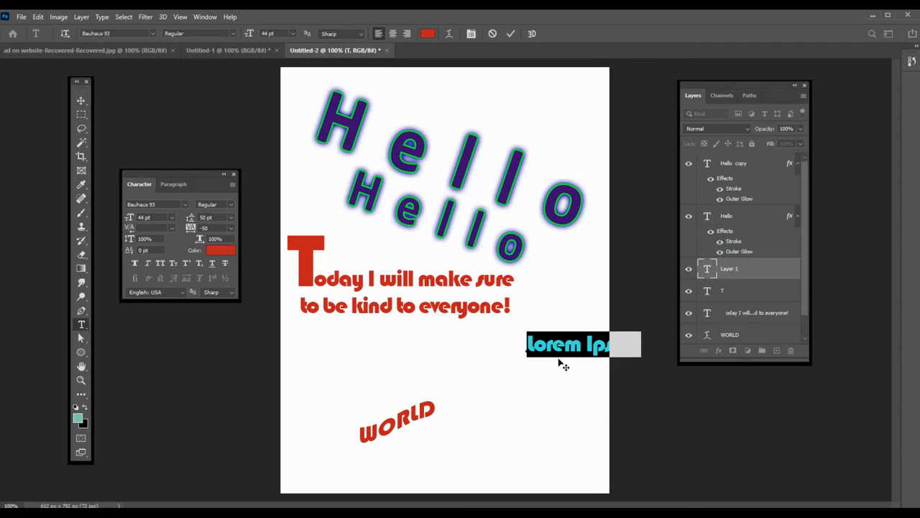
- Add the vertical text "RIGHT" and move it up beside the end of the sentence
right_click(81, 324)
click(115, 332)
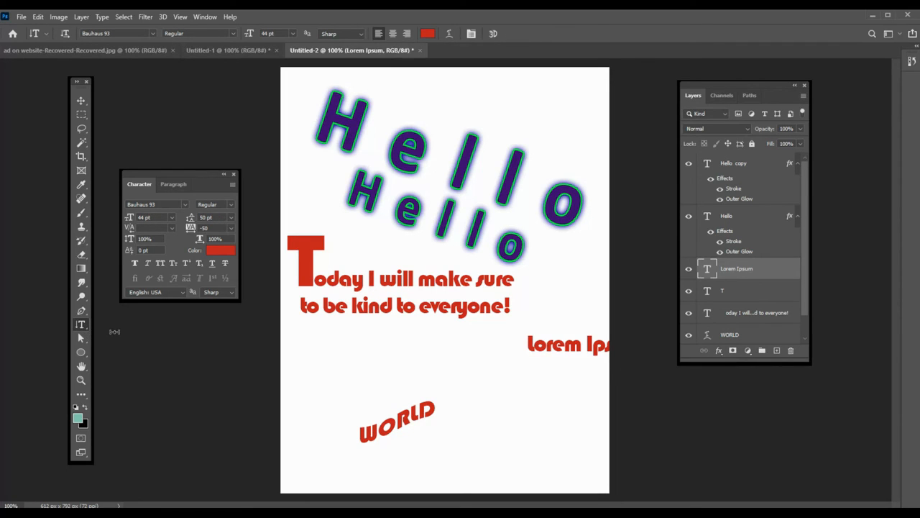
click(482, 394)
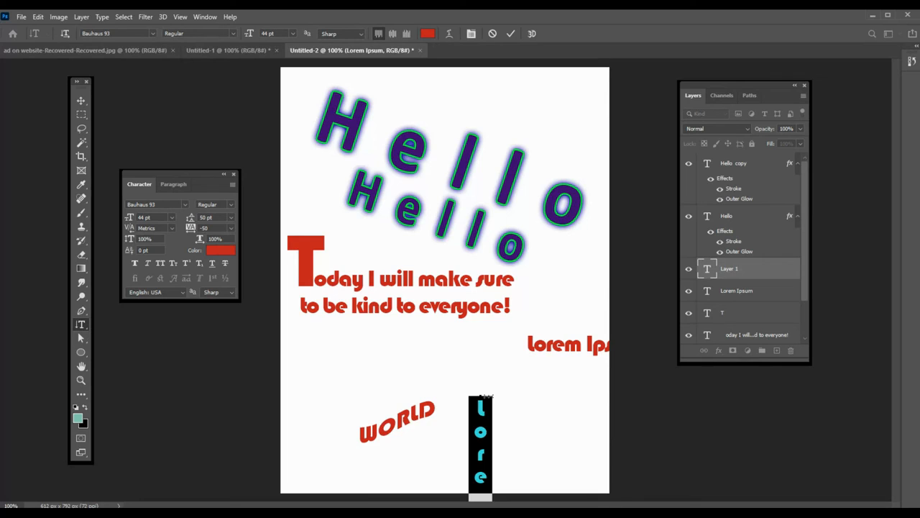
text(RIGHT)
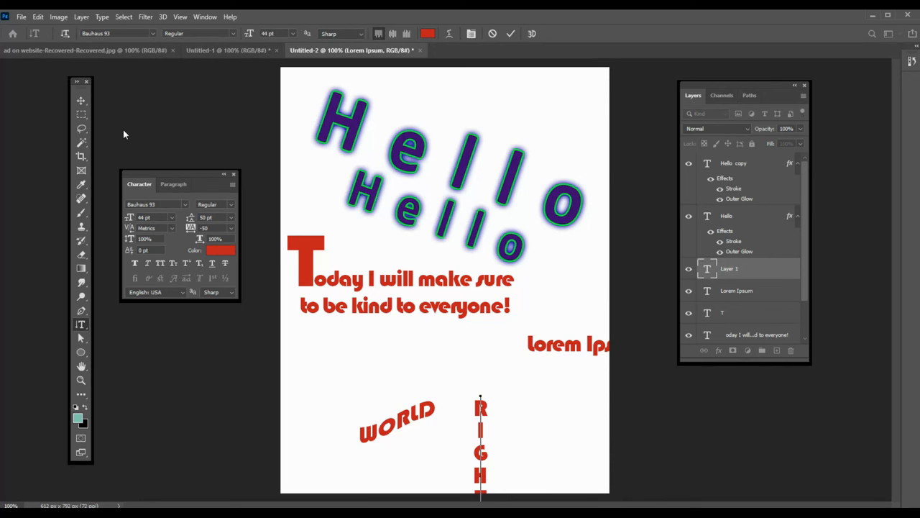
click(81, 102)
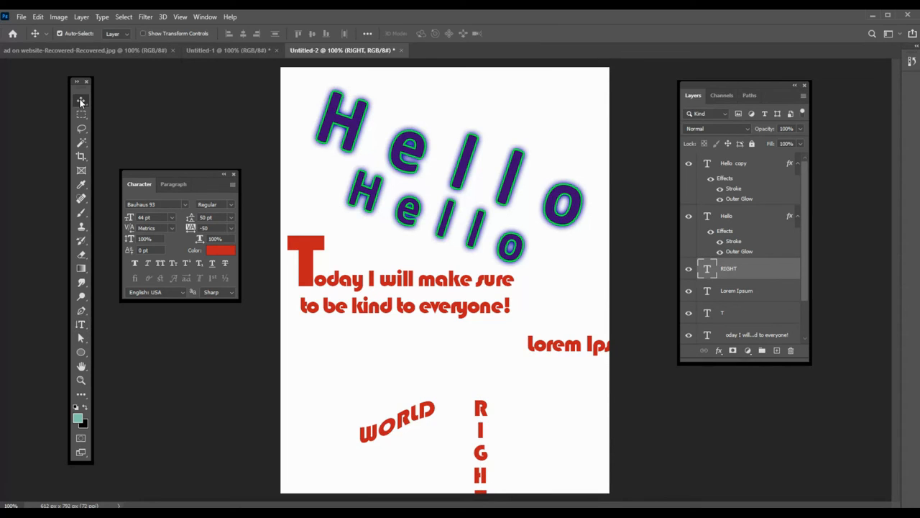
drag(477, 464, 522, 359)
- Add the vertical text "NOW" beneath "RIGHT" and move the two words into one column with a gap between them
click(81, 324)
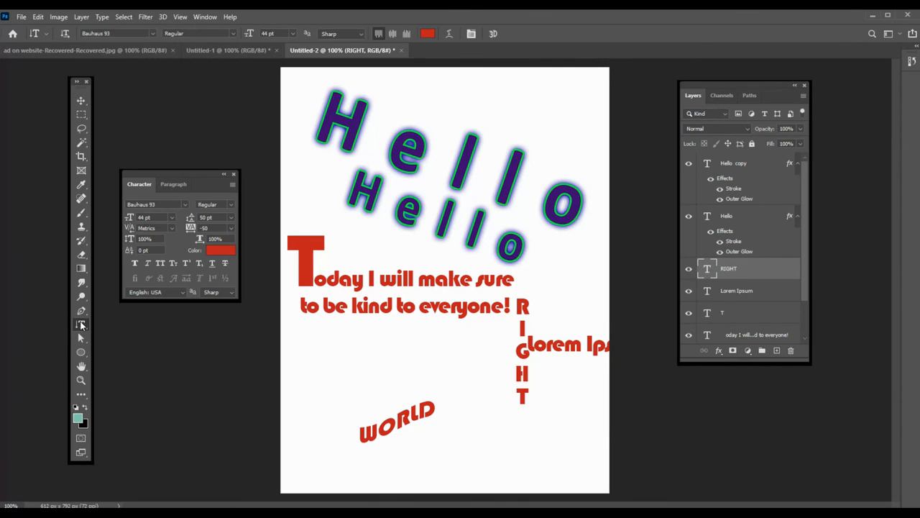
click(524, 406)
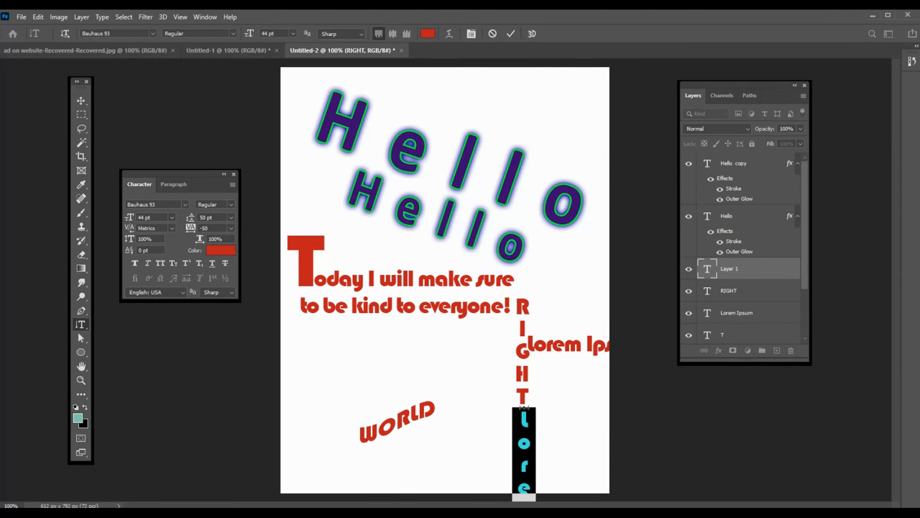
text(NOW)
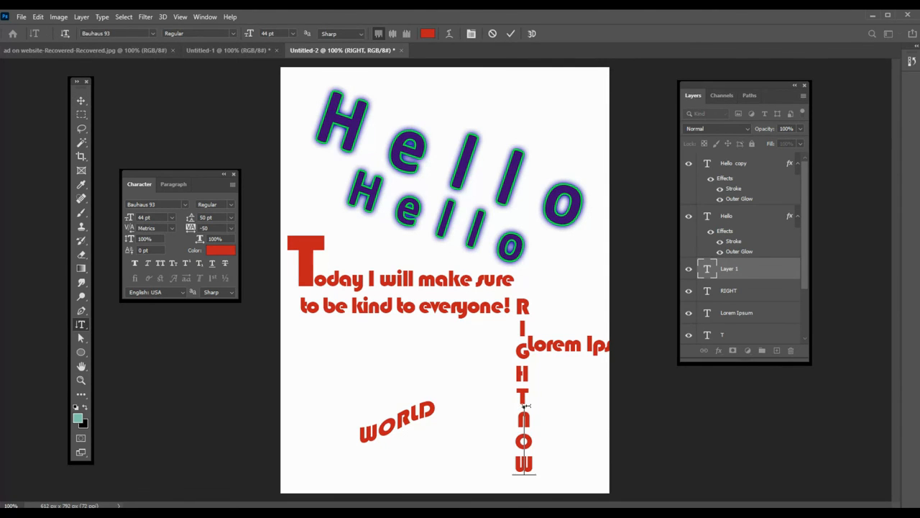
click(82, 101)
drag(527, 415, 525, 434)
click(524, 392)
drag(565, 375, 527, 360)
- Delete the Lorem Ipsum layer and move "RIGHT" and "NOW" up and right, below the large Hello's final o
click(731, 314)
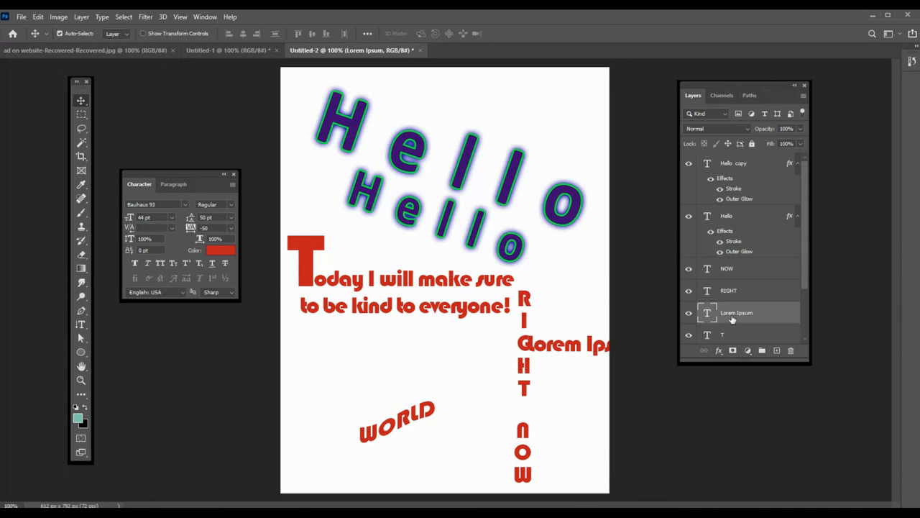
drag(732, 319, 794, 350)
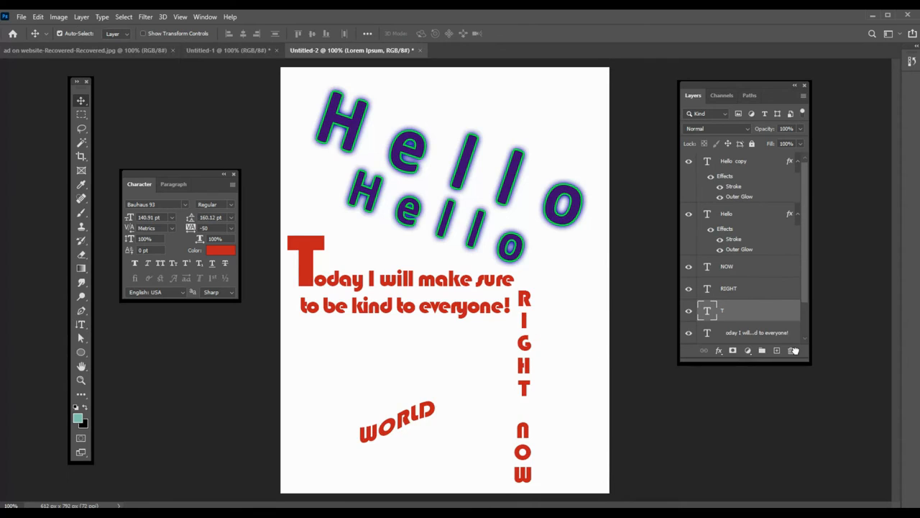
click(524, 345)
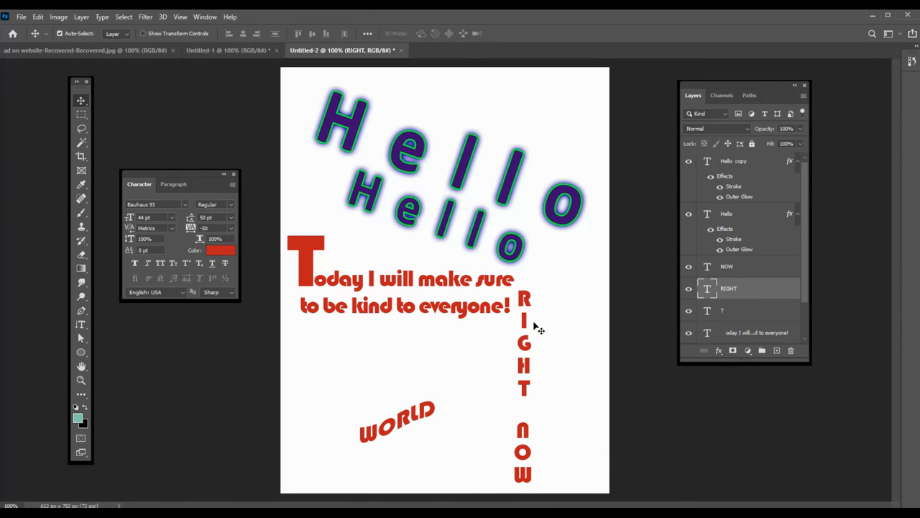
drag(535, 325, 555, 288)
drag(526, 452, 557, 405)
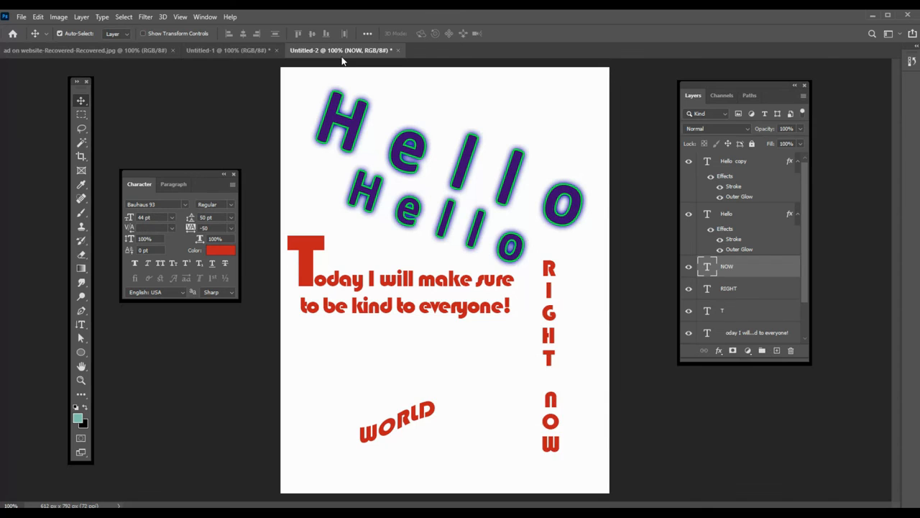
- Align the Hello and Hello copy layers to each other by their horizontal centers
click(727, 214)
shift+click(727, 162)
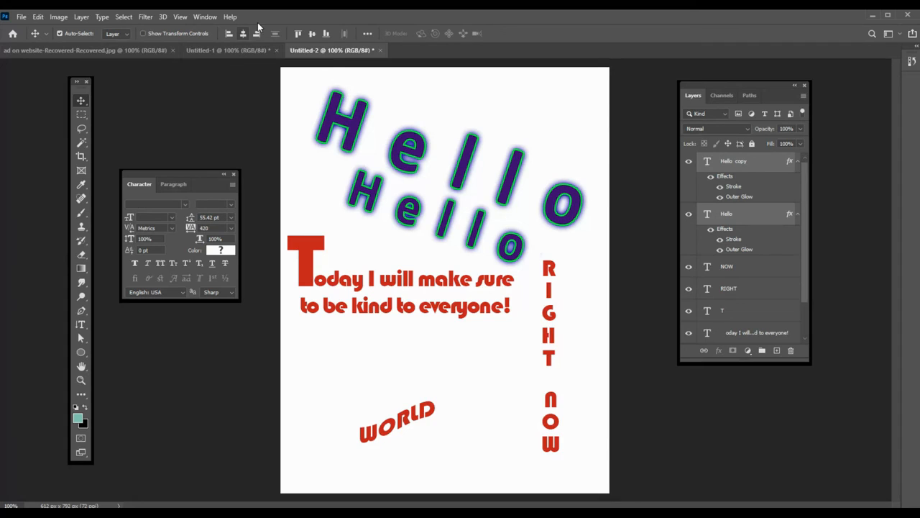
click(243, 34)
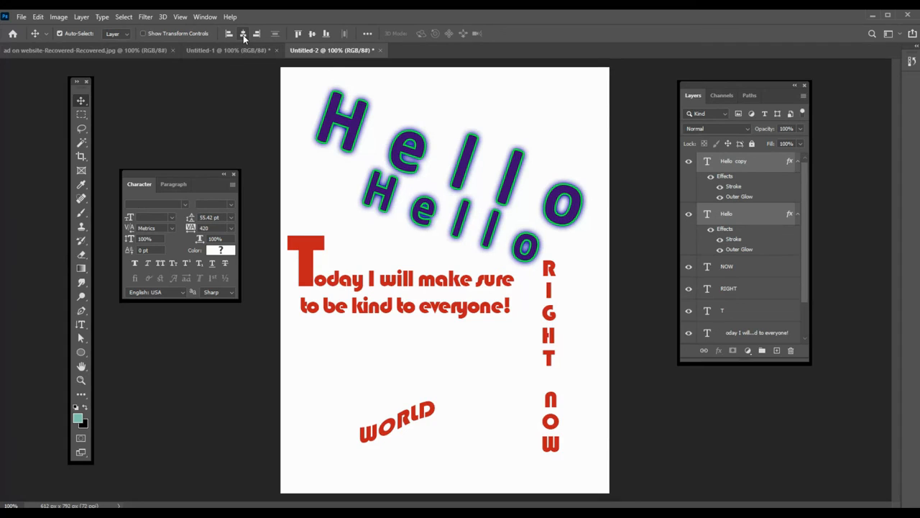
click(736, 298)
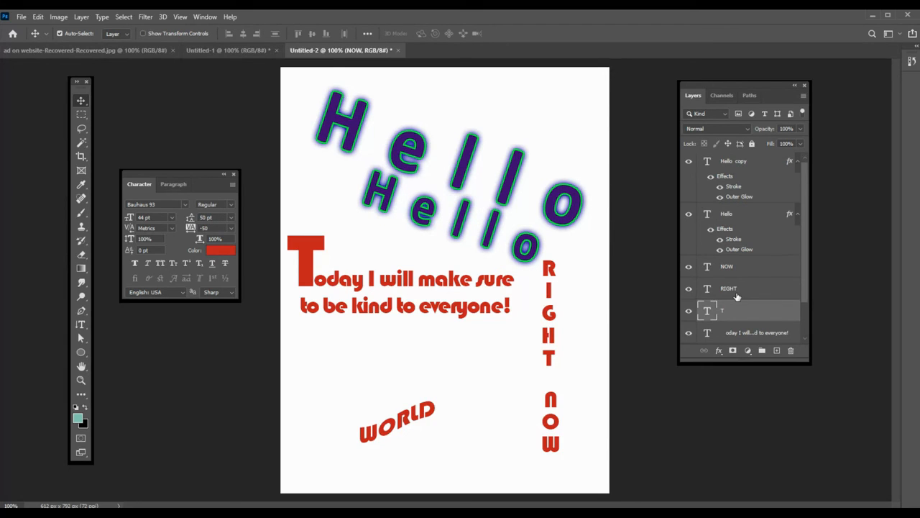